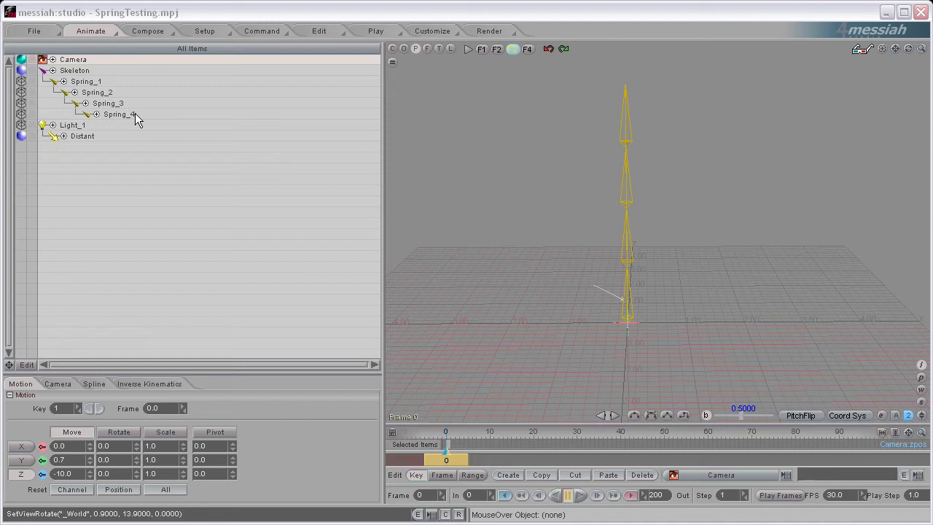
# Review the Spring bone hierarchy and the SpringBones_V1_0 expression, and play the animation.
pyautogui.click(266, 32)
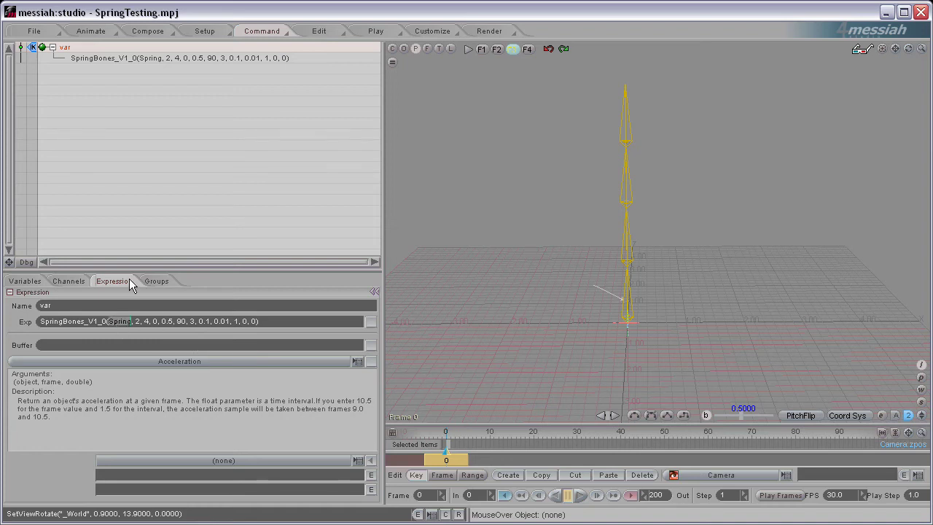
pyautogui.click(90, 32)
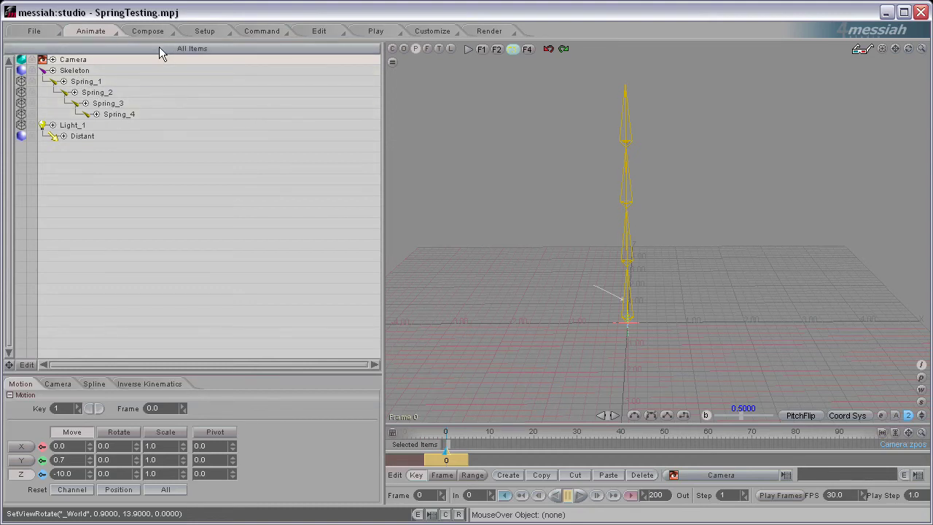
pyautogui.click(256, 33)
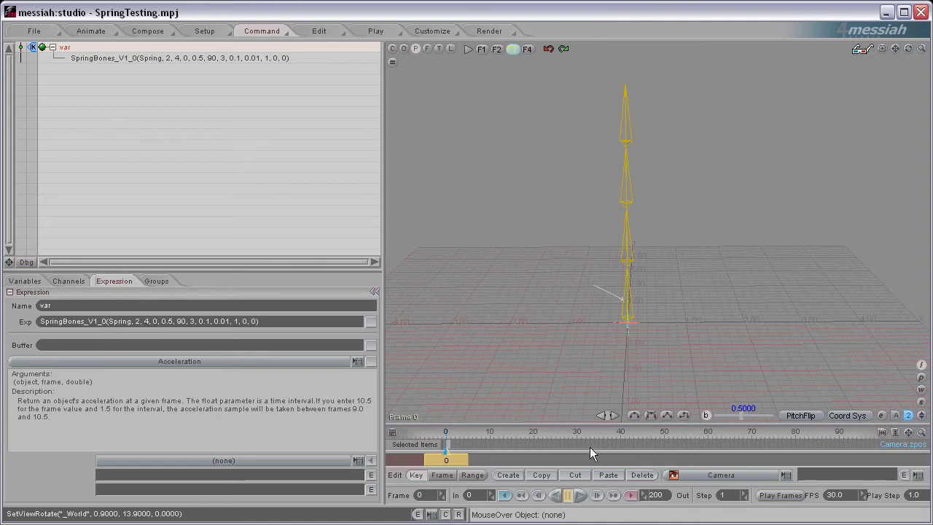
pyautogui.click(581, 496)
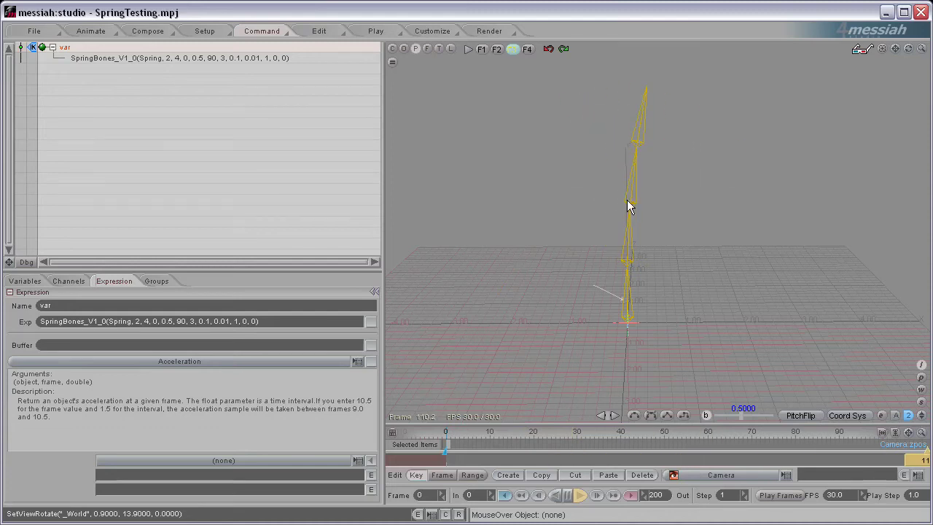
# Try 1 and 3 as the second argument of the SpringBones_V1_0 expression while the animation plays.
pyautogui.doubleClick(137, 322)
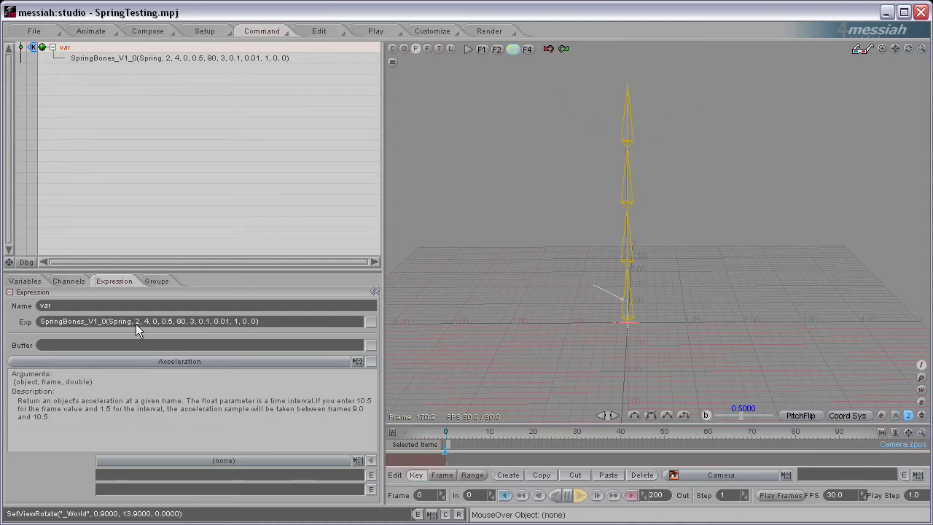
pyautogui.write('1')
pyautogui.press('Return')
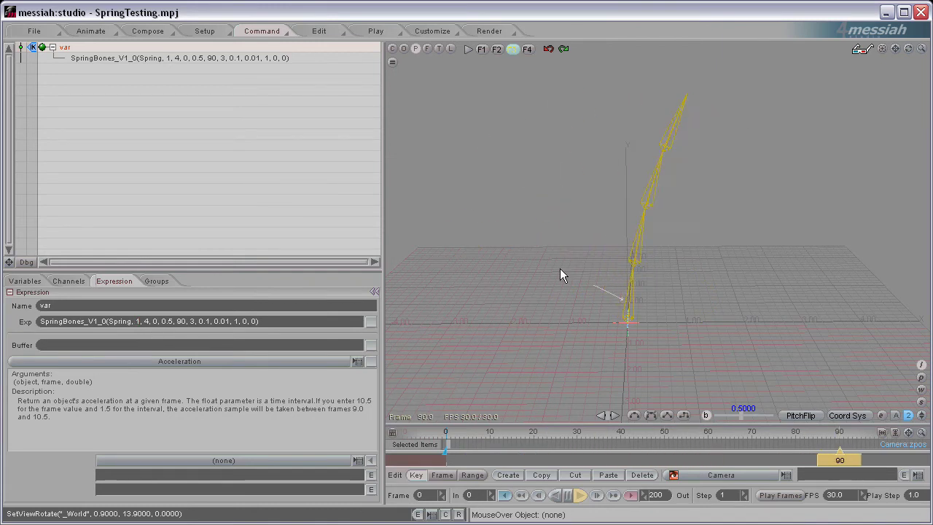
pyautogui.doubleClick(137, 323)
pyautogui.write('3')
pyautogui.press('Return')
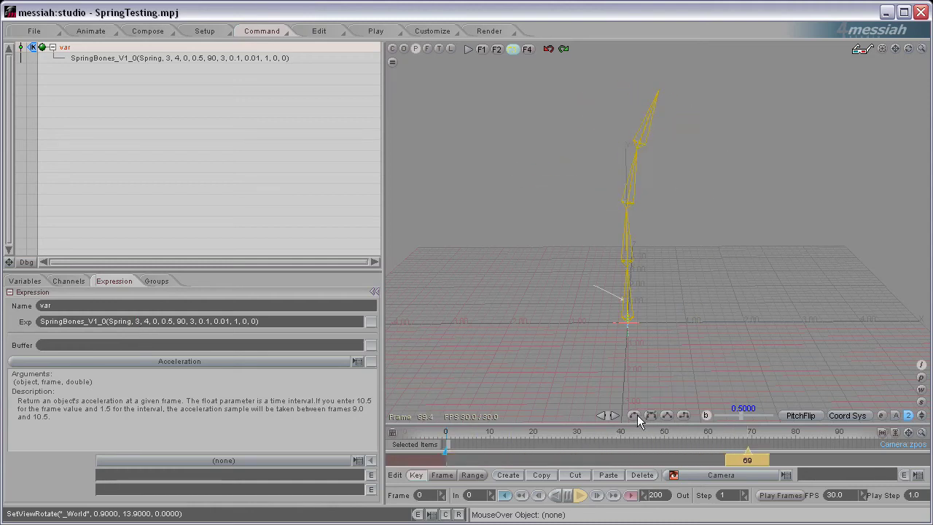
# Set both the second and third arguments of the SpringBones_V1_0 expression to 1.
pyautogui.doubleClick(137, 323)
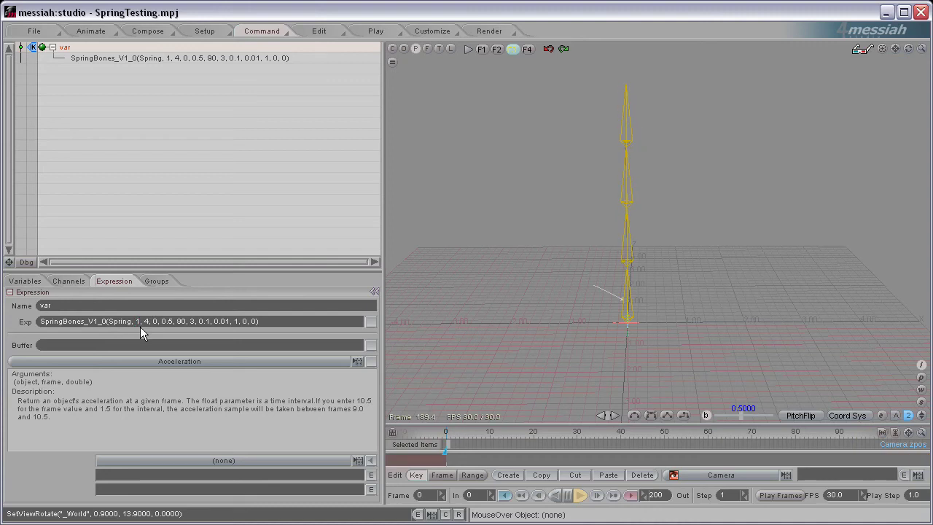
pyautogui.write('1')
pyautogui.press('Return')
pyautogui.doubleClick(146, 321)
pyautogui.write('1')
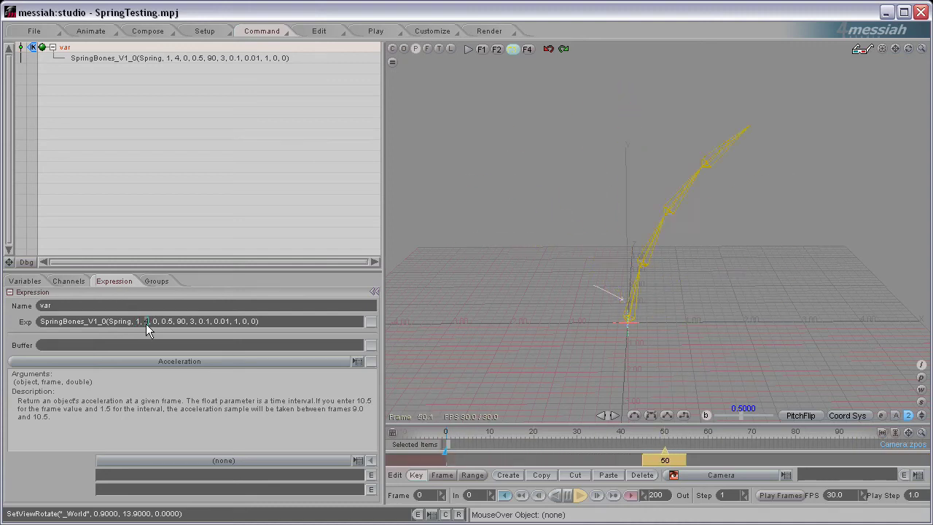
pyautogui.press('Return')
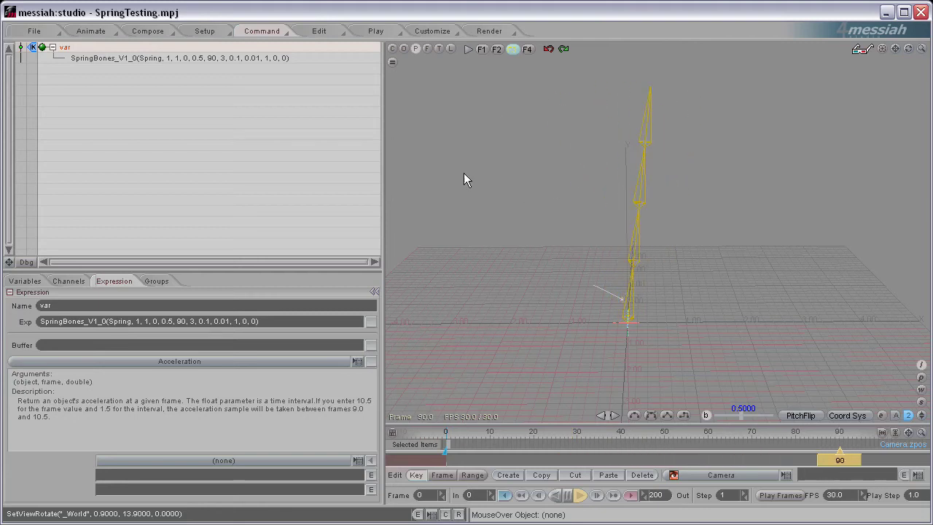
# Set the expression's third argument to 4 and its second argument to 2, and stop playback at frame 0.
pyautogui.doubleClick(146, 320)
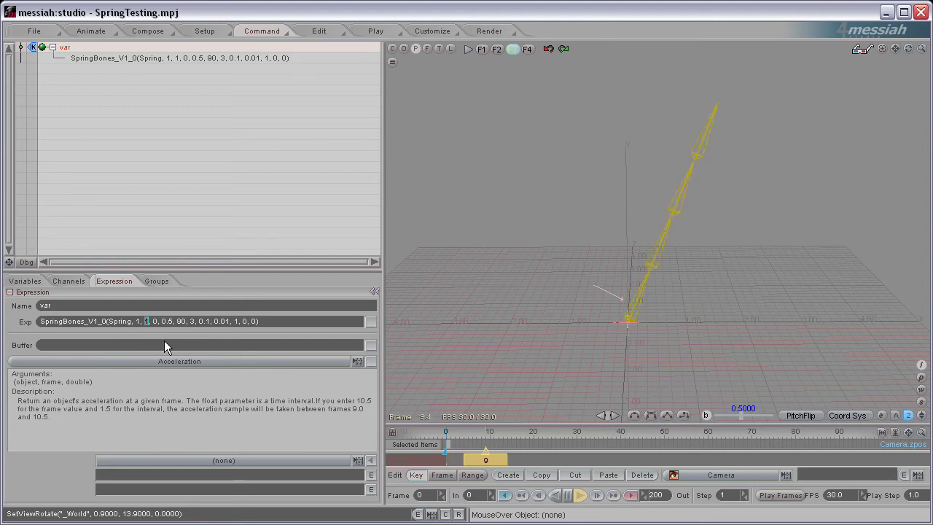
pyautogui.write('4')
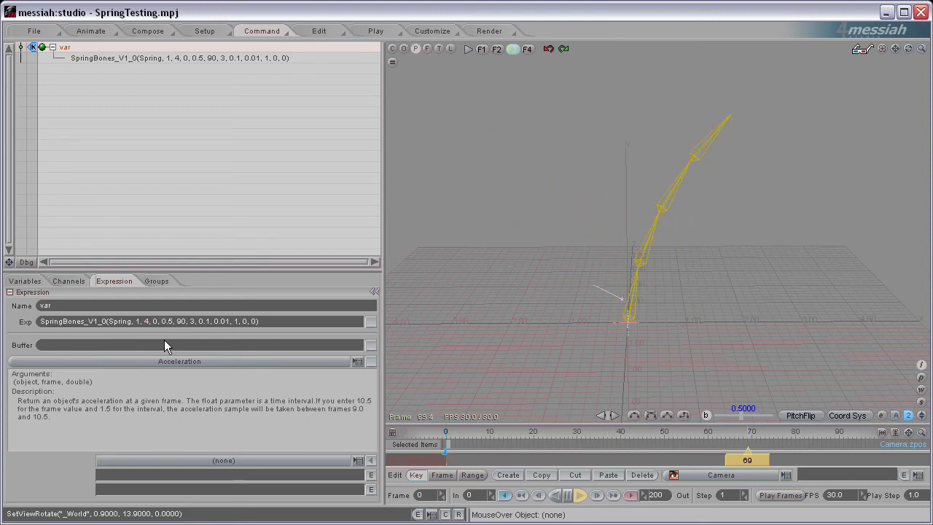
pyautogui.doubleClick(136, 320)
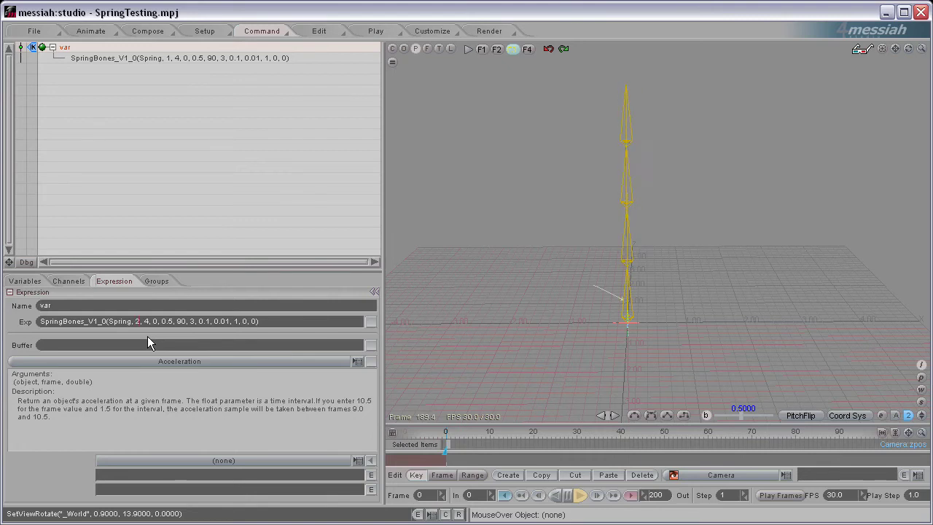
pyautogui.write('2')
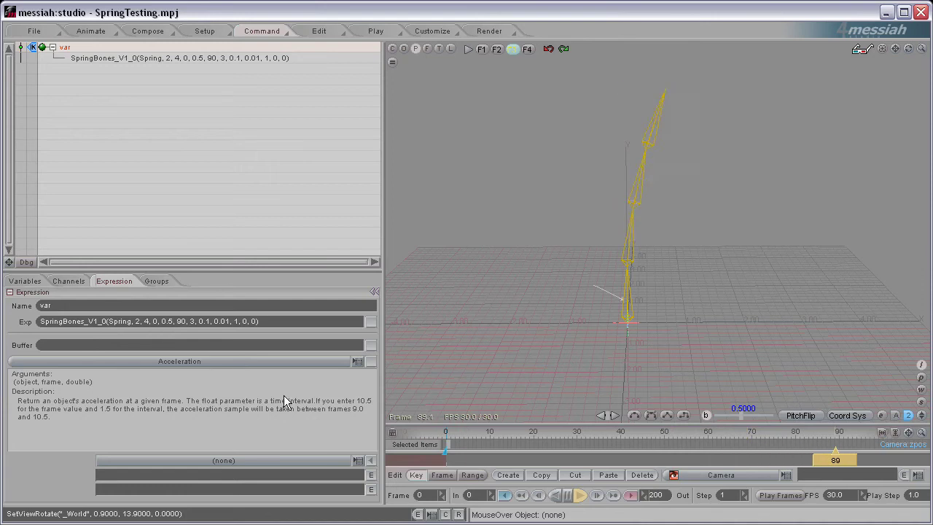
pyautogui.click(539, 495)
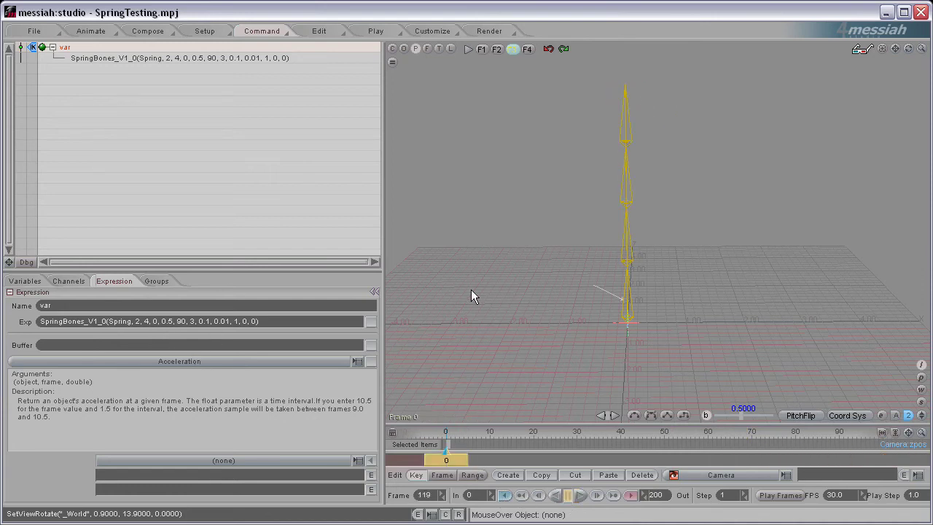
# Set the fourth argument of the SpringBones_V1_0 expression to 10 and preview the bone animation.
pyautogui.doubleClick(153, 321)
pyautogui.write('10')
pyautogui.press('Return')
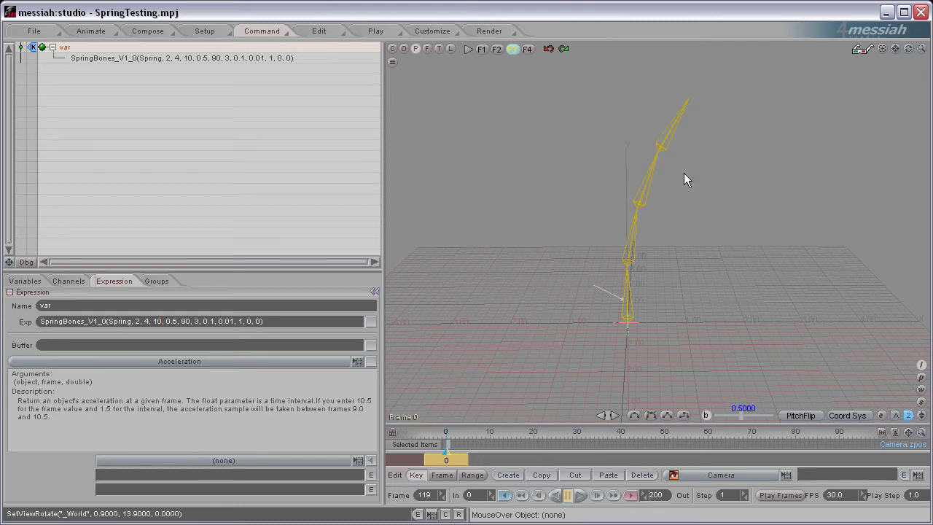
pyautogui.click(580, 496)
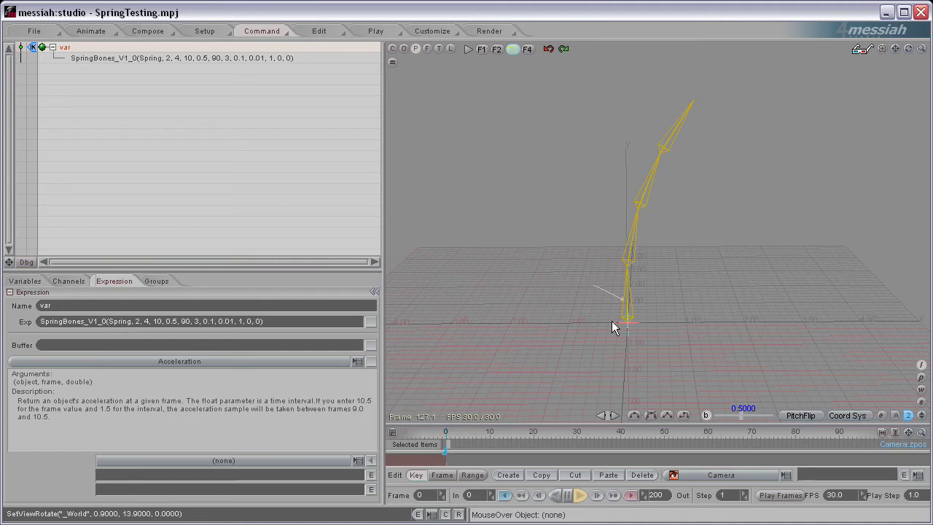
pyautogui.click(568, 498)
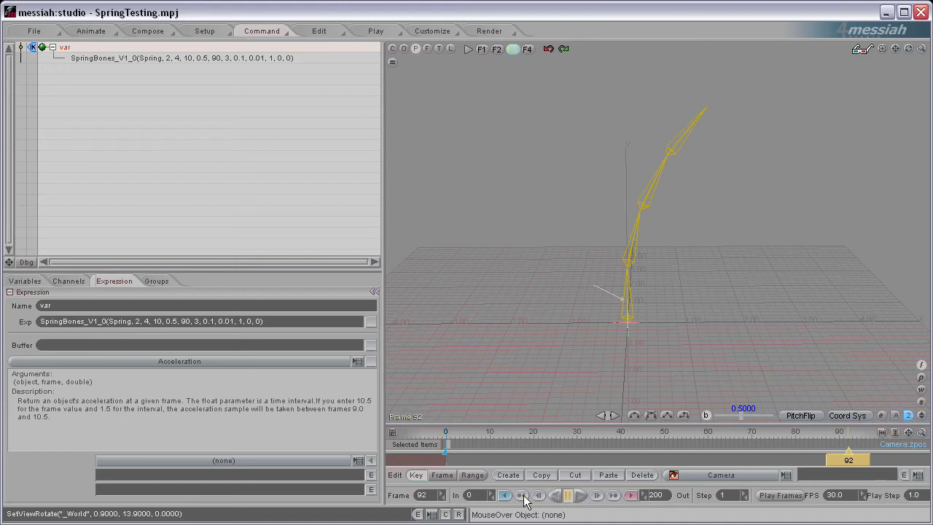
# Change the expression's fourth argument to -10 and play the animation.
pyautogui.click(155, 322)
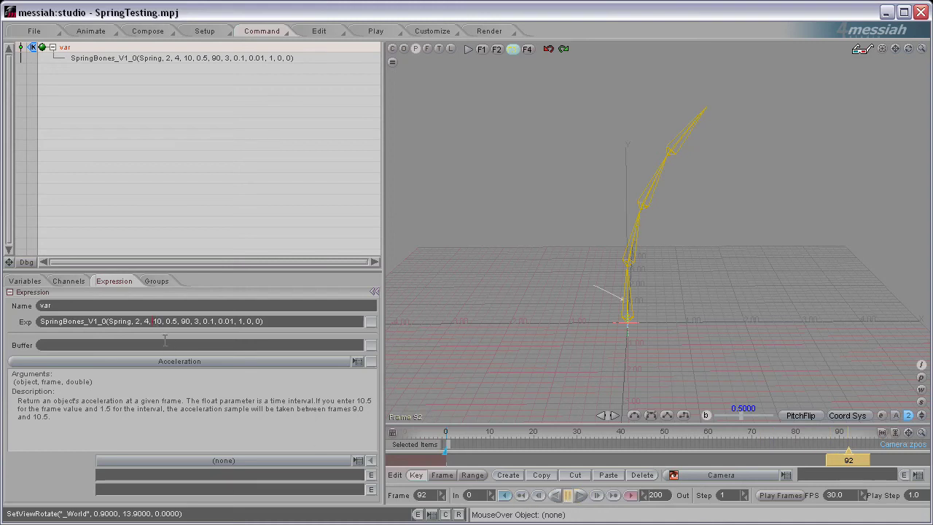
pyautogui.write('-')
pyautogui.press('Return')
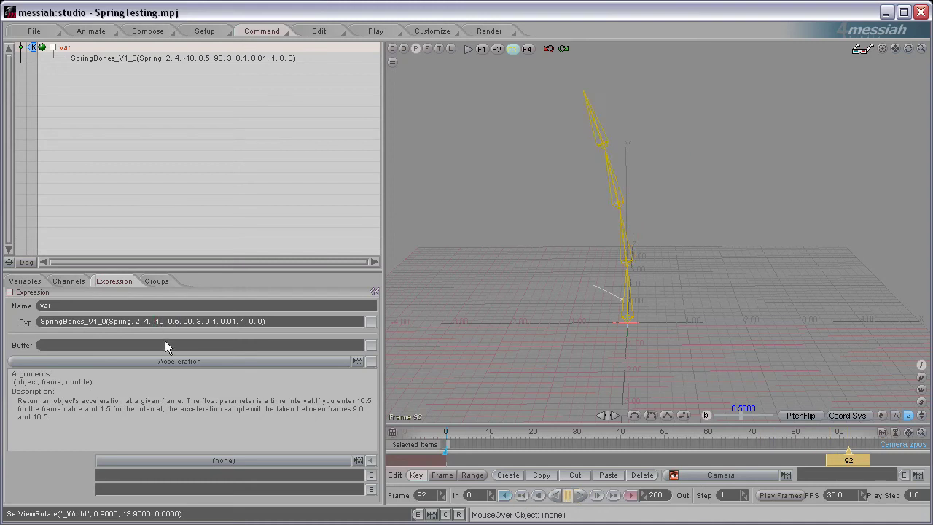
pyautogui.click(581, 498)
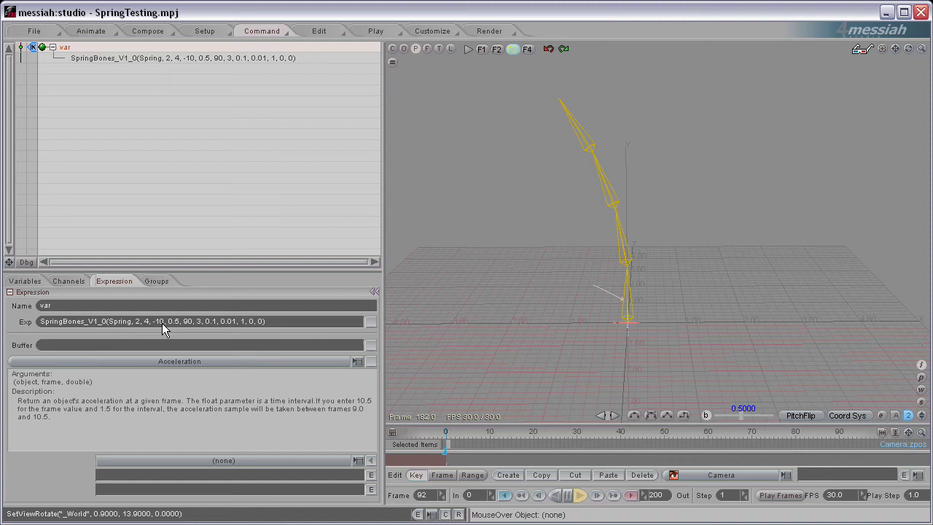
# Set the expression's fourth argument to -45 during playback, and return the stopped animation to frame 0.
pyautogui.moveTo(156, 320); pyautogui.dragTo(177, 340)
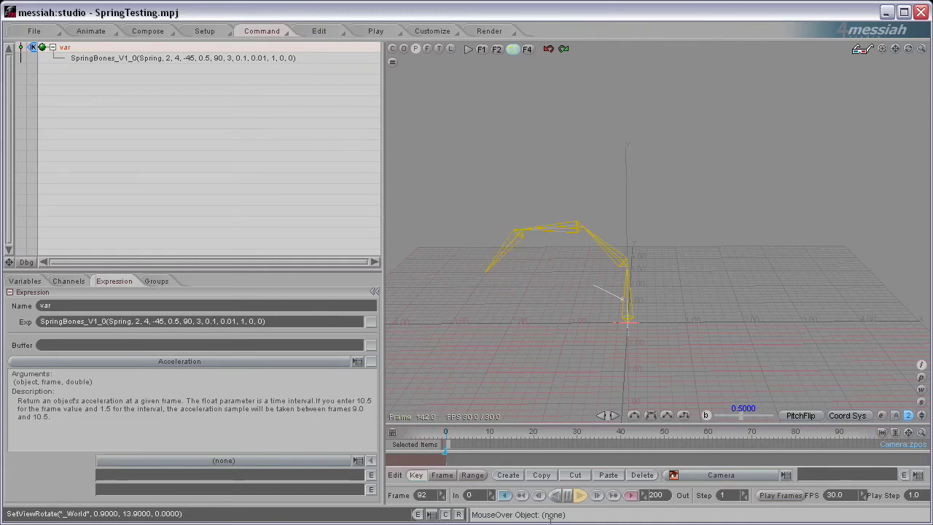
pyautogui.click(569, 497)
pyautogui.click(503, 495)
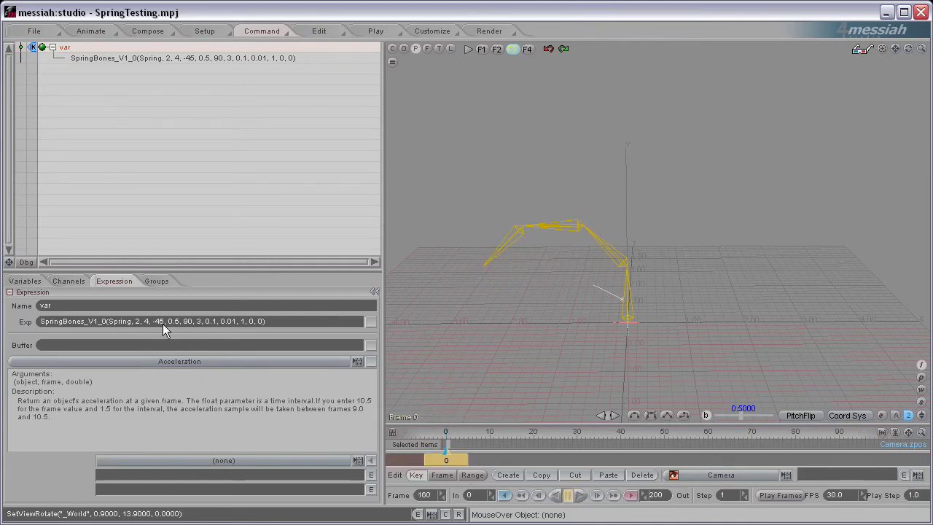
# Set the fourth argument of the SpringBones_V1_0 expression to 0 and briefly play the animation.
pyautogui.write('0')
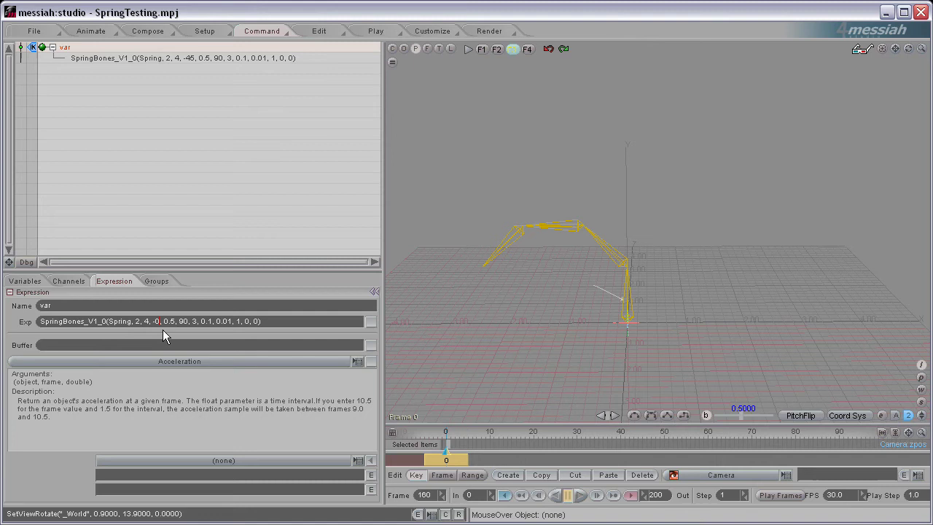
pyautogui.press('Left')
pyautogui.press('BackSpace')
pyautogui.press('Return')
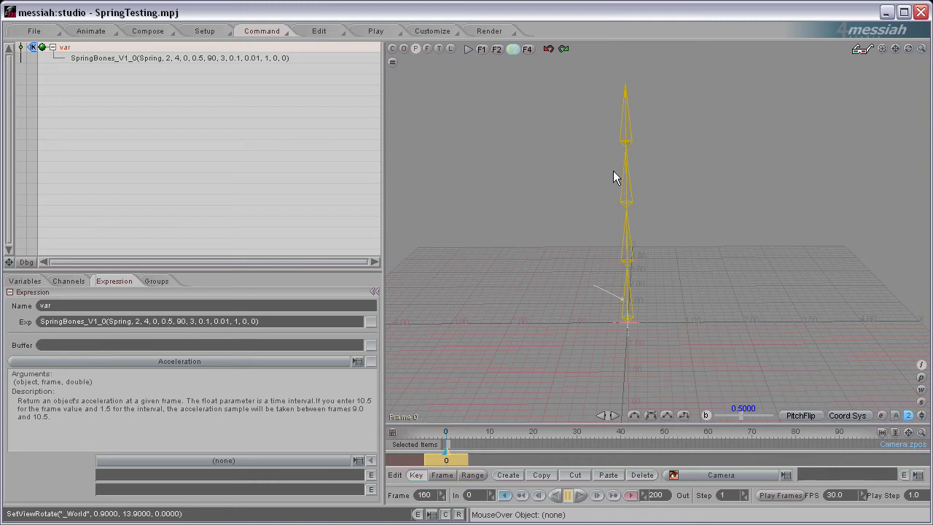
pyautogui.click(580, 495)
pyautogui.click(568, 495)
# Set the expression's fifth argument to 1, preview the animation and return to frame 0.
pyautogui.write('1')
pyautogui.press('Return')
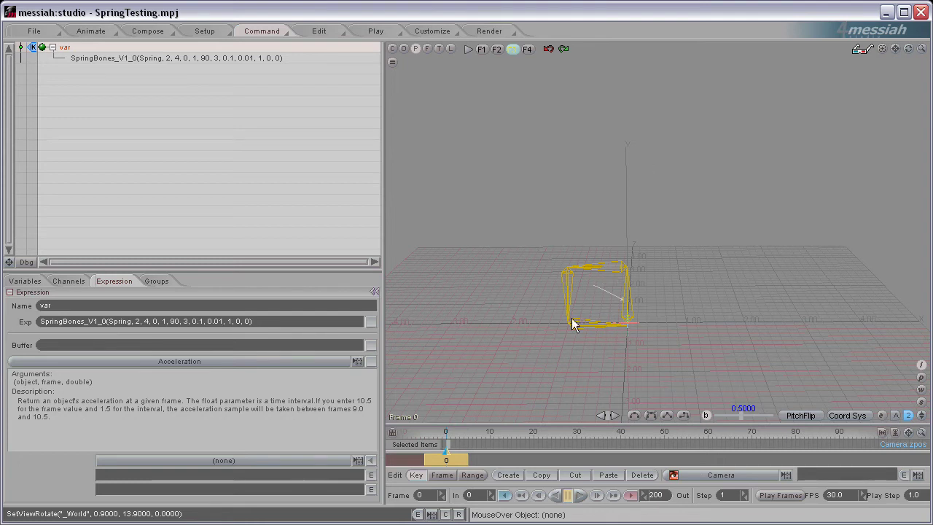
pyautogui.click(577, 495)
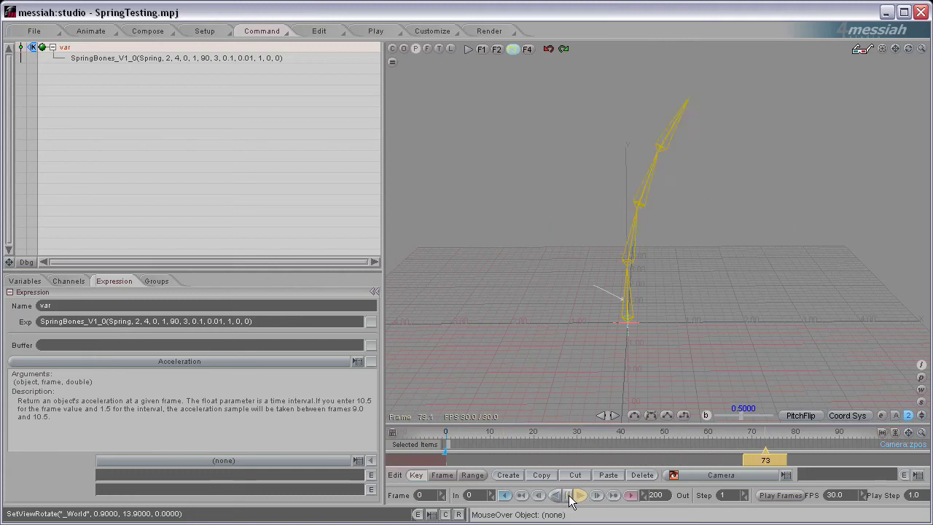
pyautogui.click(577, 496)
pyautogui.click(522, 495)
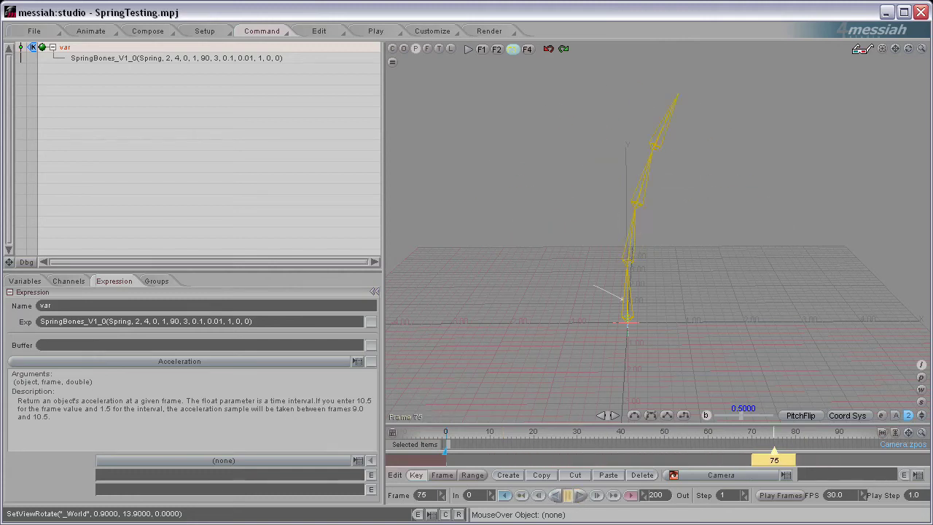
pyautogui.press('Left')
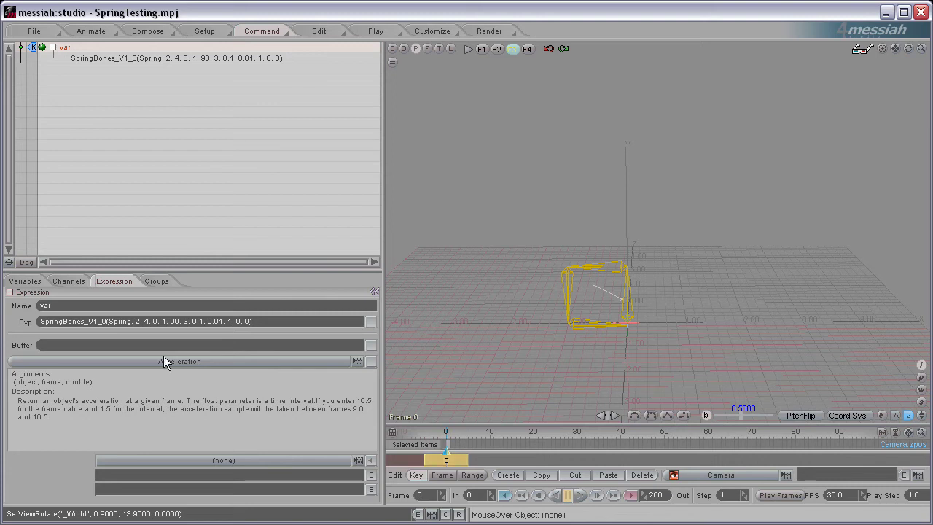
# Set the expression's fifth argument to 0, preview the animation and return to frame 0.
pyautogui.doubleClick(163, 321)
pyautogui.press('Return')
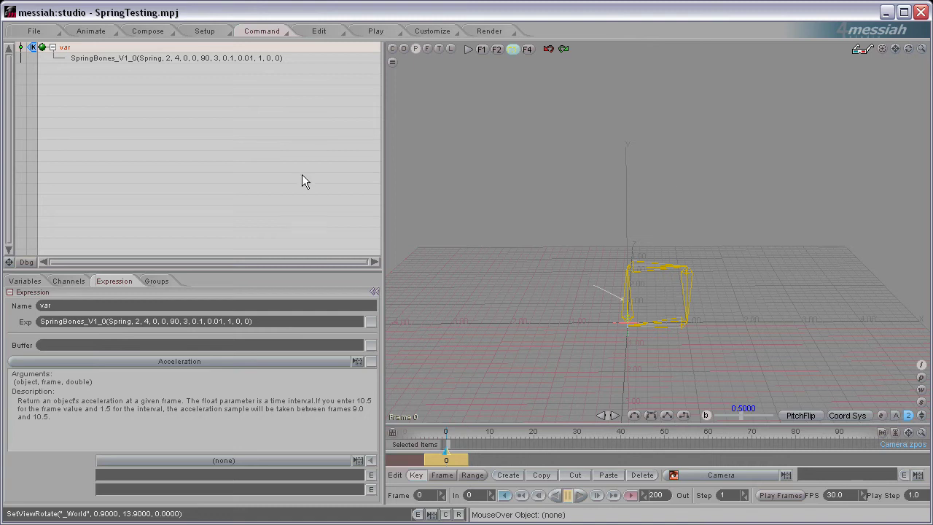
pyautogui.click(581, 497)
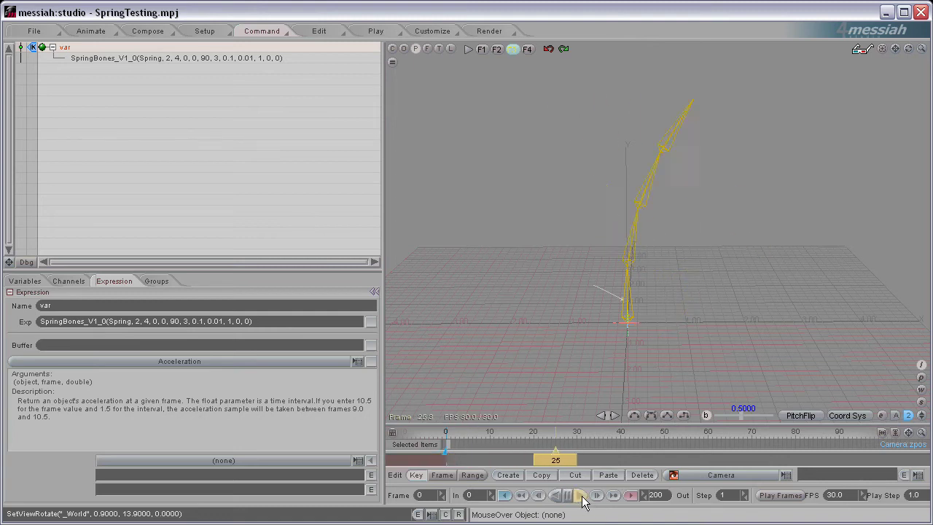
pyautogui.click(568, 495)
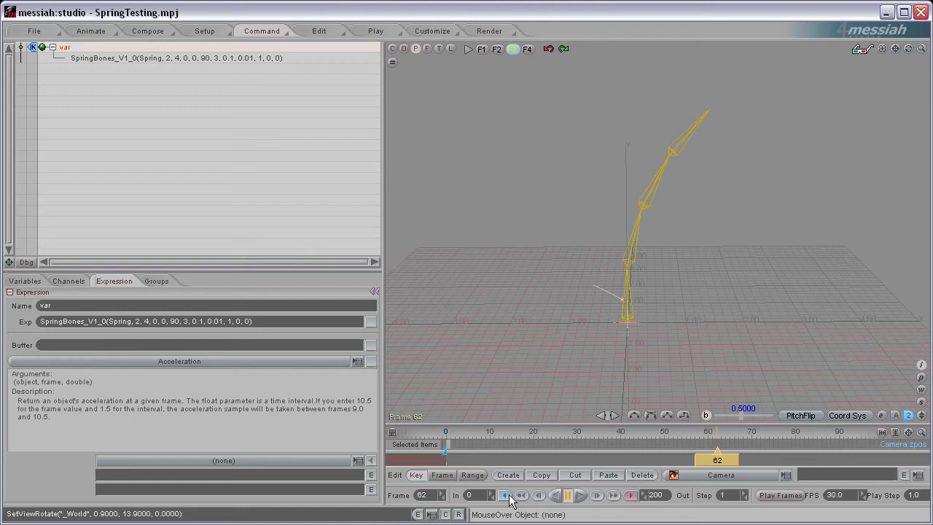
pyautogui.click(507, 495)
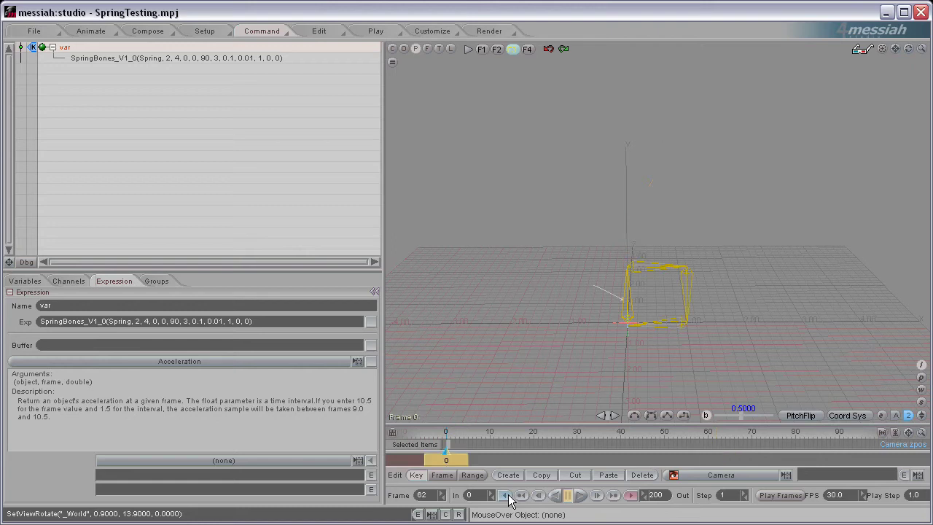
# Set the fifth argument of the SpringBones_V1_0 expression to 0.25.
pyautogui.doubleClick(162, 321)
pyautogui.write('0.25')
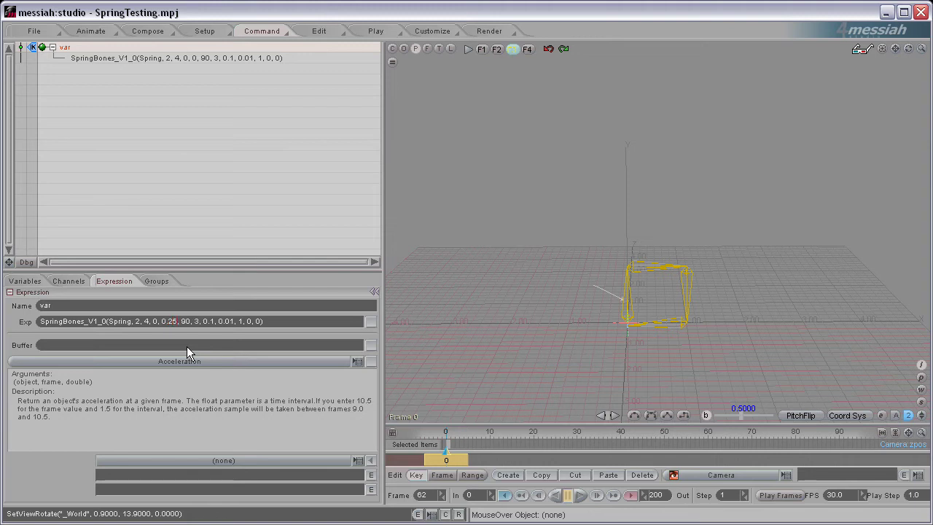
pyautogui.press('Return')
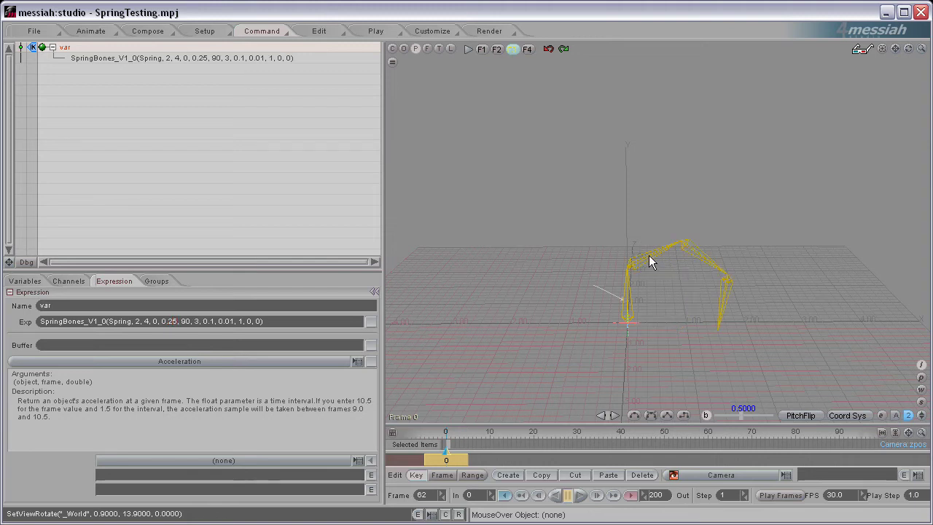
# Preview the animation with the fifth argument at 0.25, stop it and return to frame 0.
pyautogui.click(580, 495)
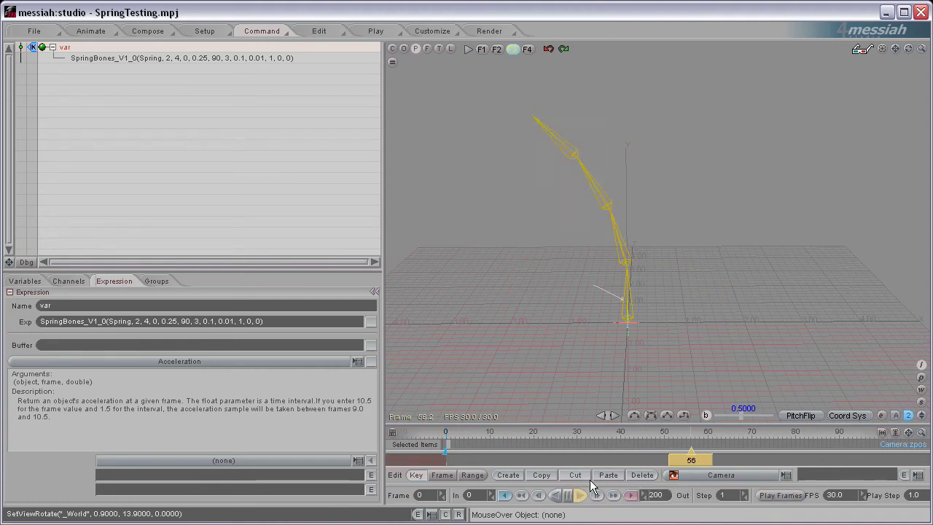
pyautogui.click(568, 495)
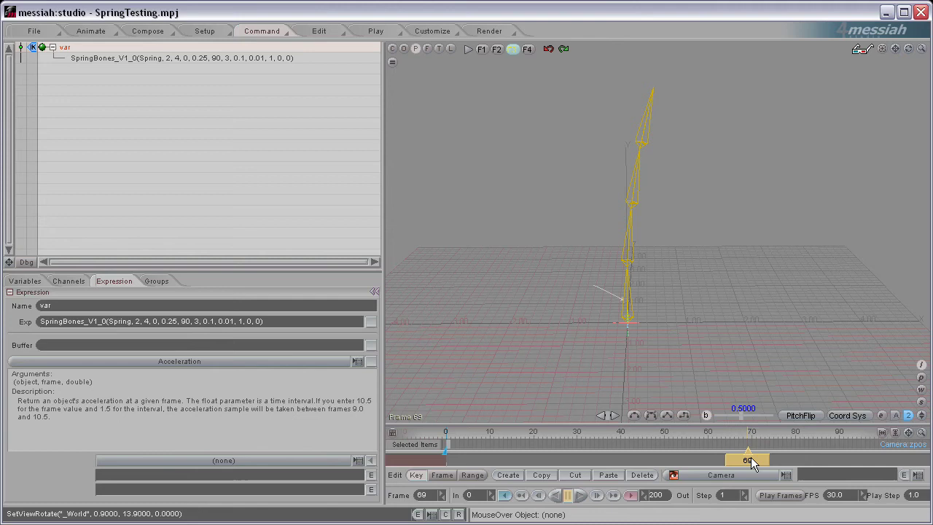
pyautogui.moveTo(747, 460); pyautogui.dragTo(400, 460)
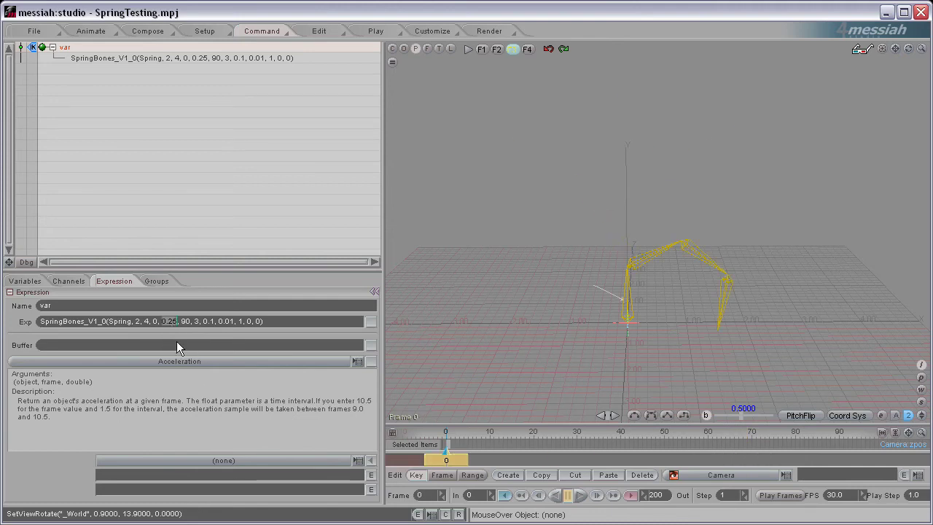
# Set the fifth argument of the SpringBones_V1_0 expression to 0.5, preview the animation and scrub back to frame 5.
pyautogui.write('0.5')
pyautogui.press('Return')
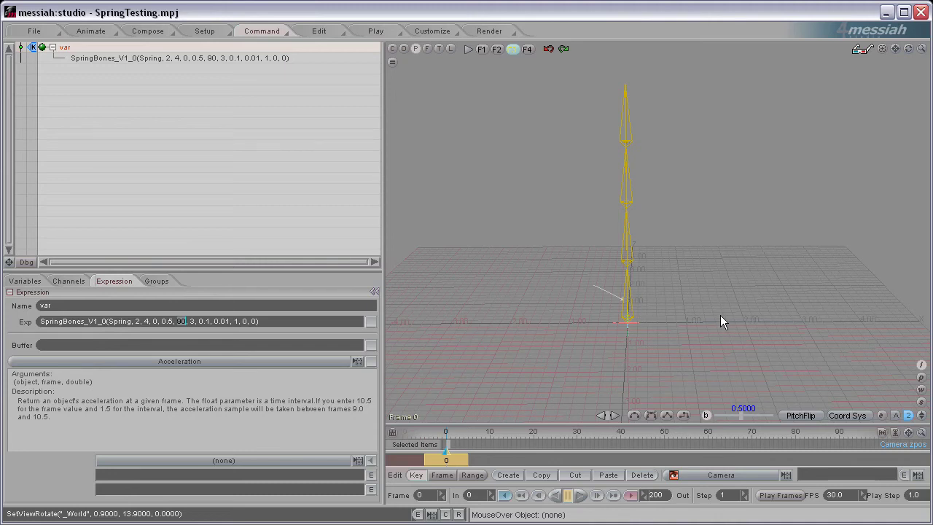
pyautogui.click(580, 495)
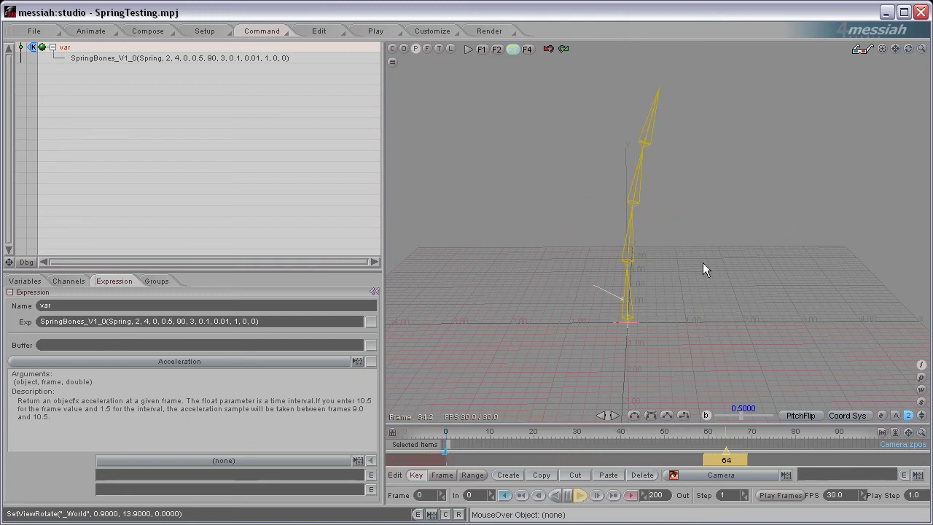
pyautogui.click(568, 495)
pyautogui.moveTo(844, 460)
pyautogui.mouseDown()
pyautogui.moveTo(446, 460)
pyautogui.moveTo(467, 452)
pyautogui.mouseUp()
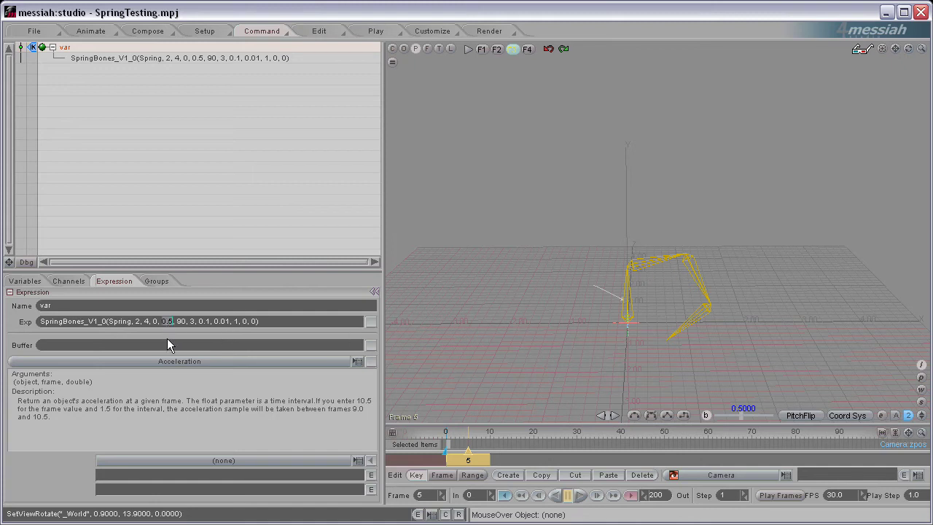
# Set the expression's fifth argument to 0 and its sixth argument to 45, with the timeline at frame 0.
pyautogui.write('0')
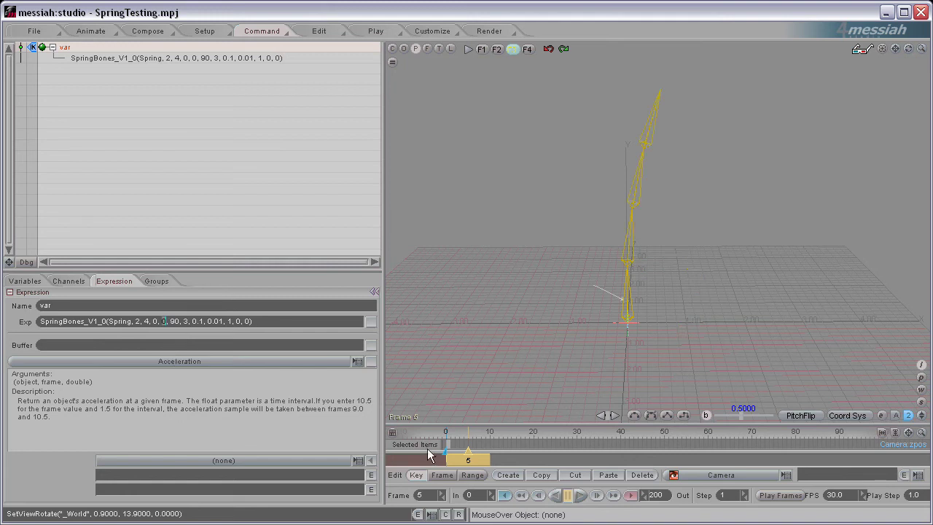
pyautogui.click(430, 448)
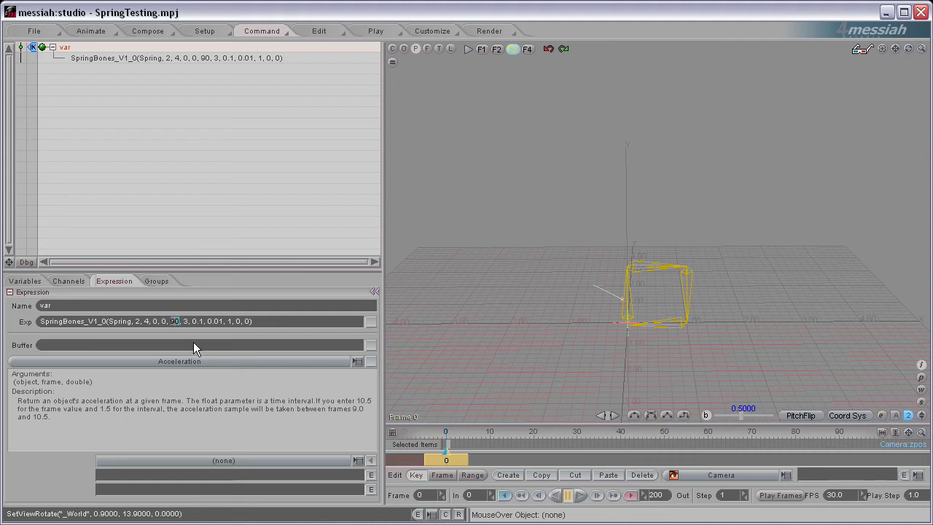
pyautogui.write('45')
pyautogui.press('Return')
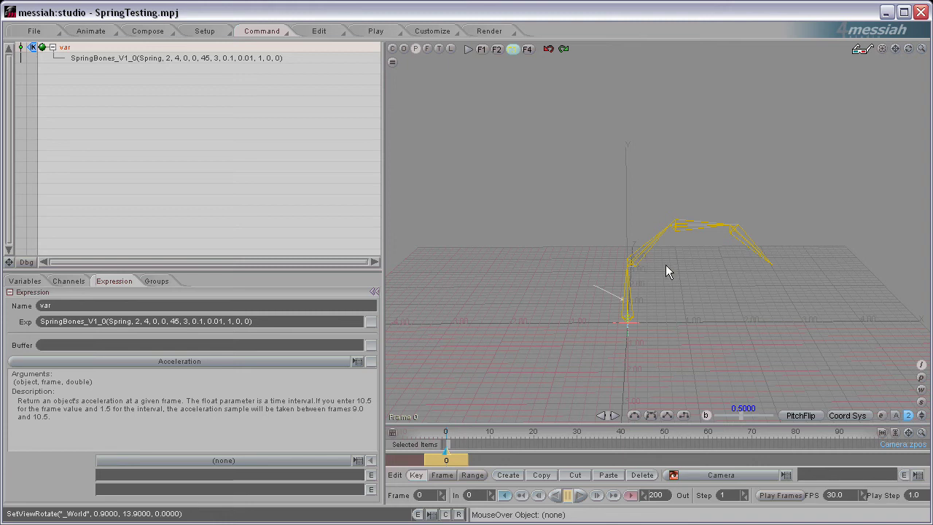
# Set the expression's fifth argument to 0.5 and its sixth argument to 90, and play the animation.
pyautogui.doubleClick(172, 322)
pyautogui.write('90')
pyautogui.press('Left')
pyautogui.press('Left')
pyautogui.press('Left')
pyautogui.press('Left')
pyautogui.write('.5')
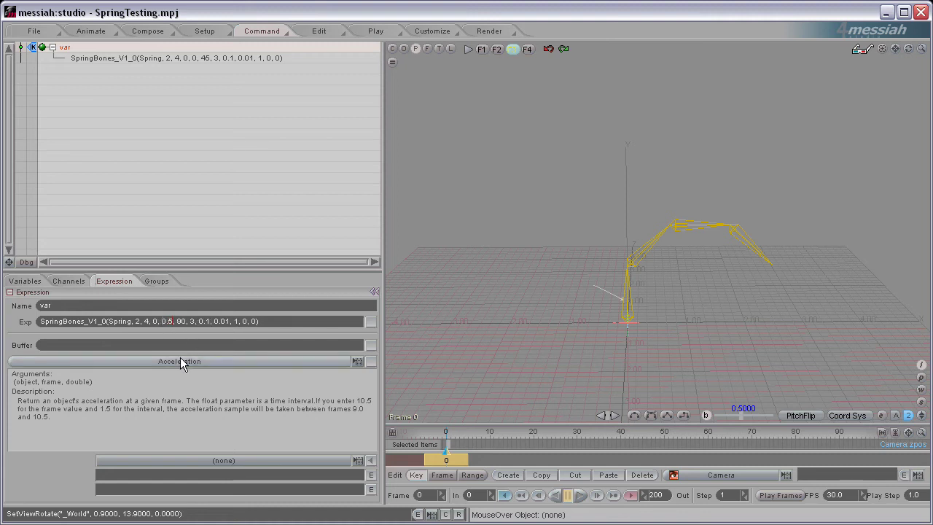
pyautogui.press('Return')
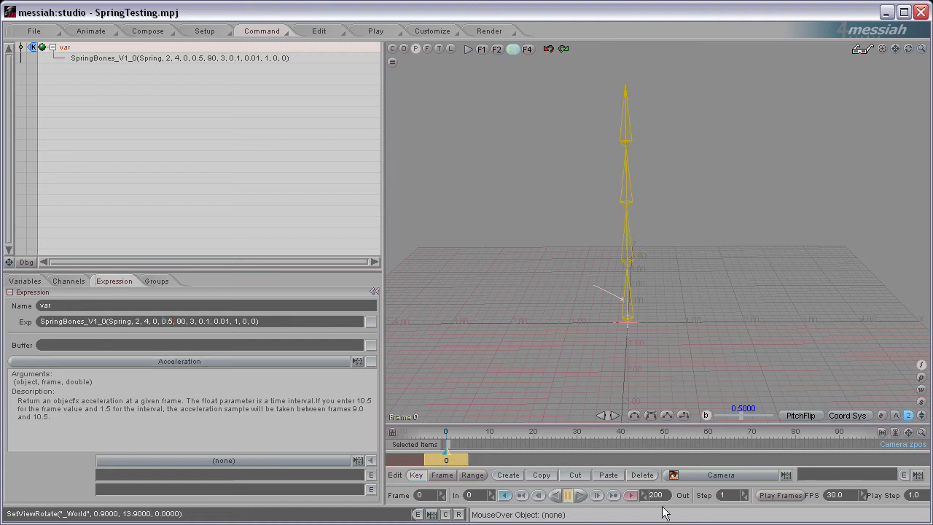
pyautogui.click(581, 495)
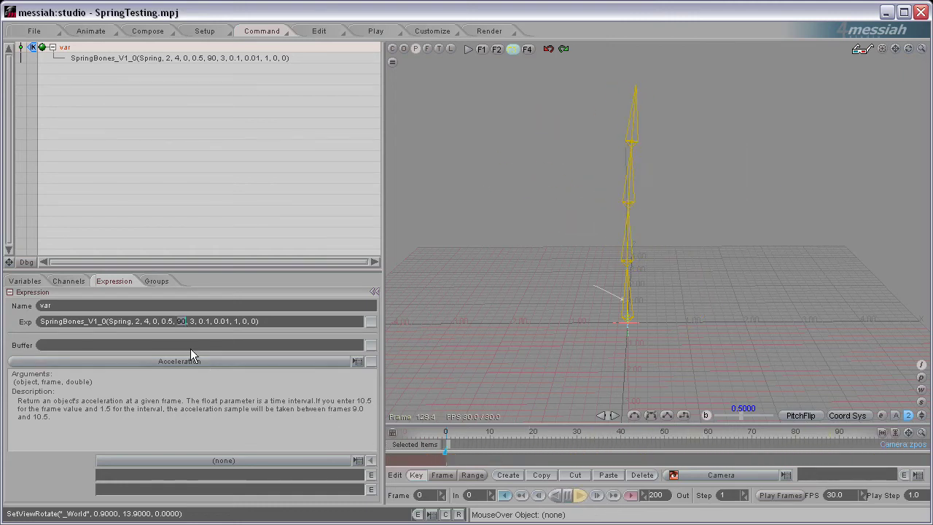
# Try 45 as the sixth argument of the expression during playback, and restore it to 90.
pyautogui.write('45')
pyautogui.press('Return')
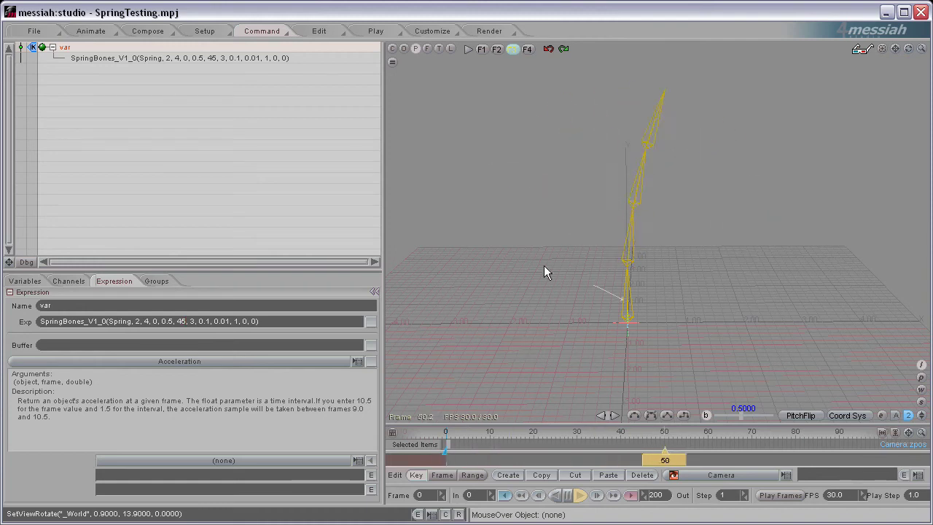
pyautogui.doubleClick(180, 321)
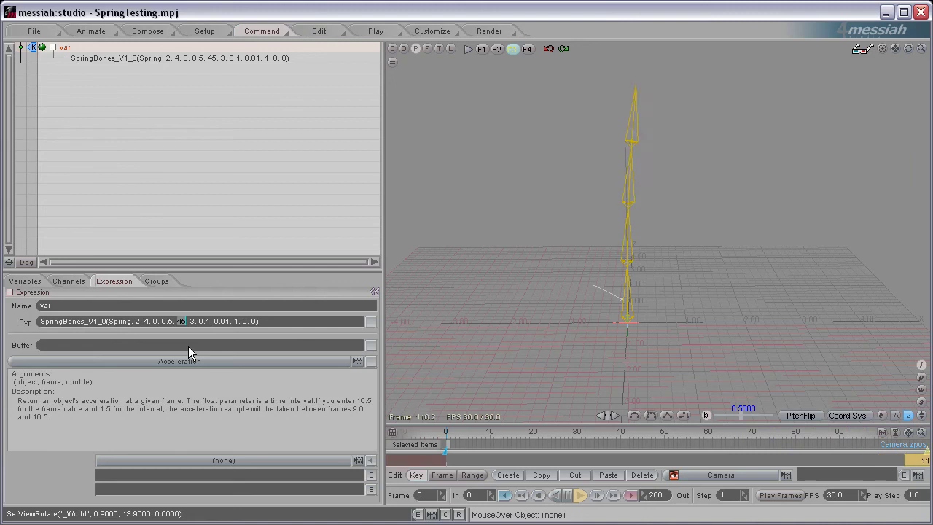
pyautogui.write('90')
pyautogui.press('Return')
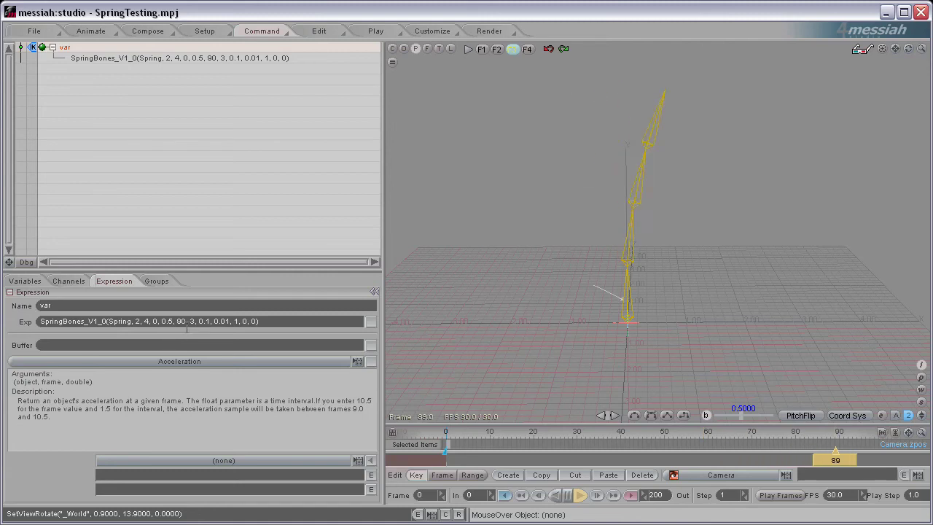
# Try 1 as the seventh argument of the expression during playback, and restore it to 3.
pyautogui.doubleClick(192, 321)
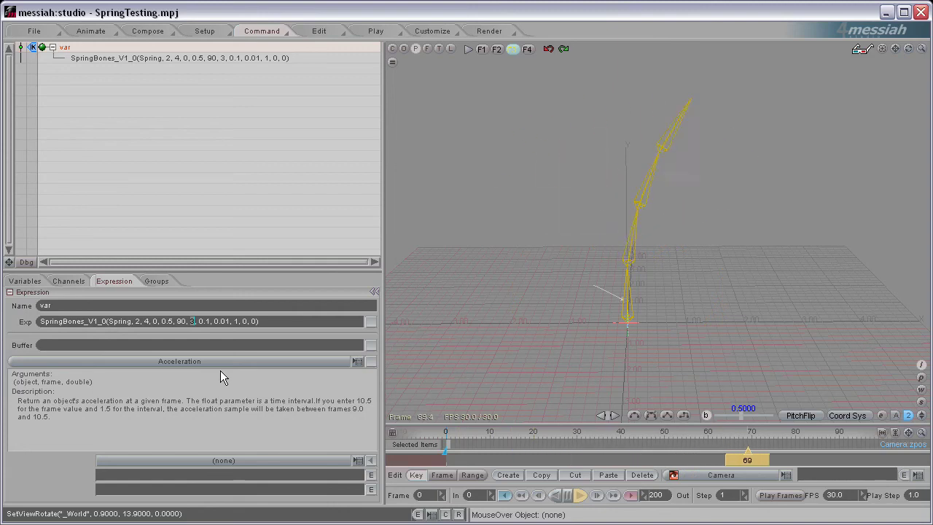
pyautogui.write('1')
pyautogui.press('Return')
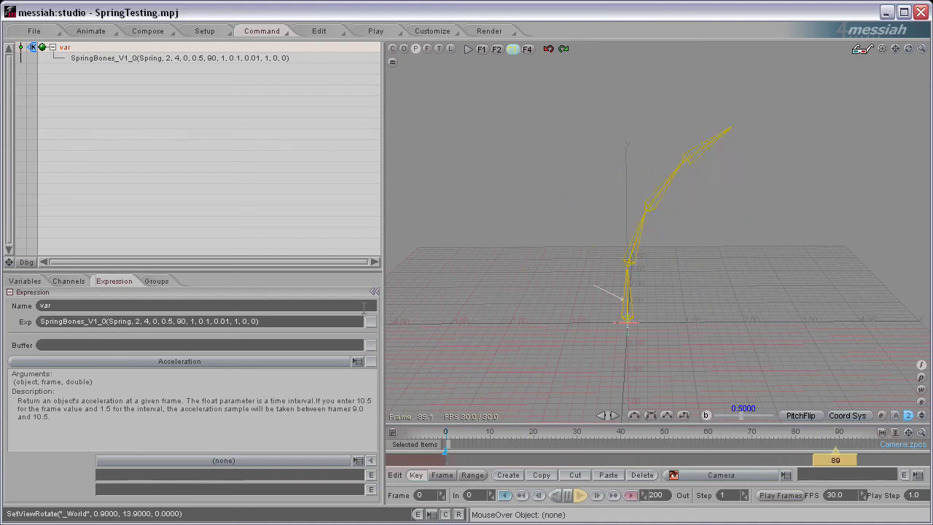
pyautogui.doubleClick(191, 323)
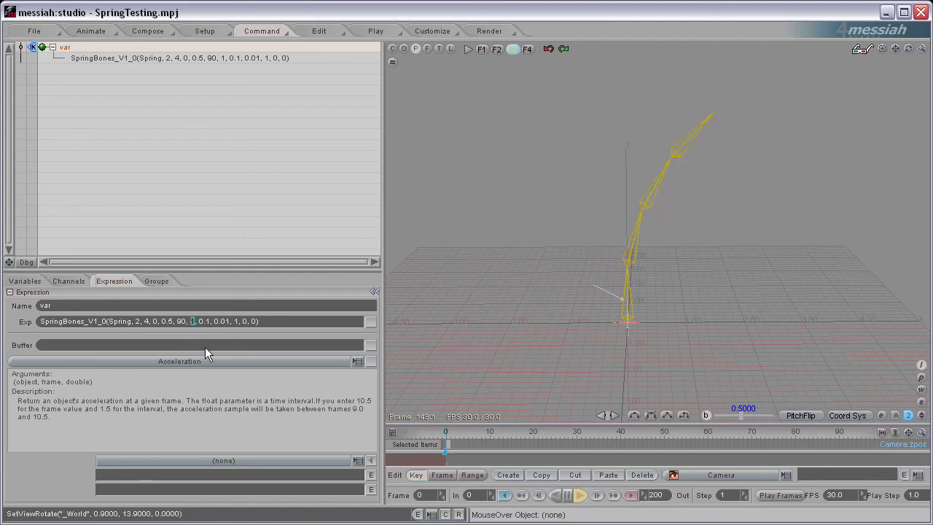
pyautogui.write('3')
pyautogui.press('Return')
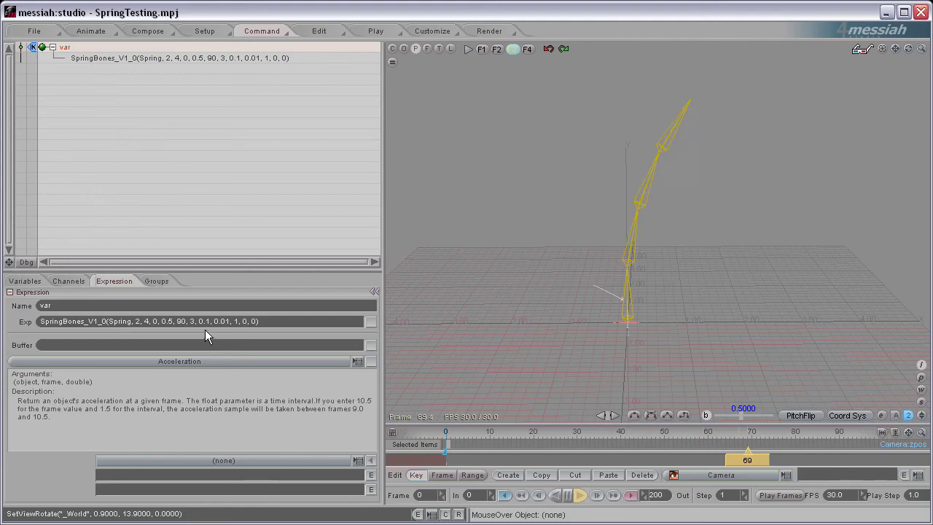
# Try 1 and then 0.25 as the eighth argument of the expression while the animation plays.
pyautogui.doubleClick(204, 322)
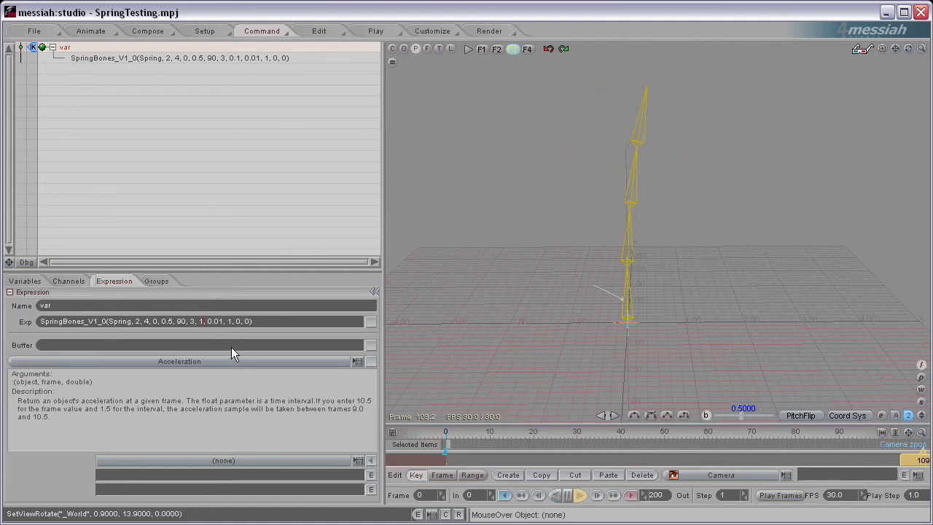
pyautogui.write('1')
pyautogui.press('Return')
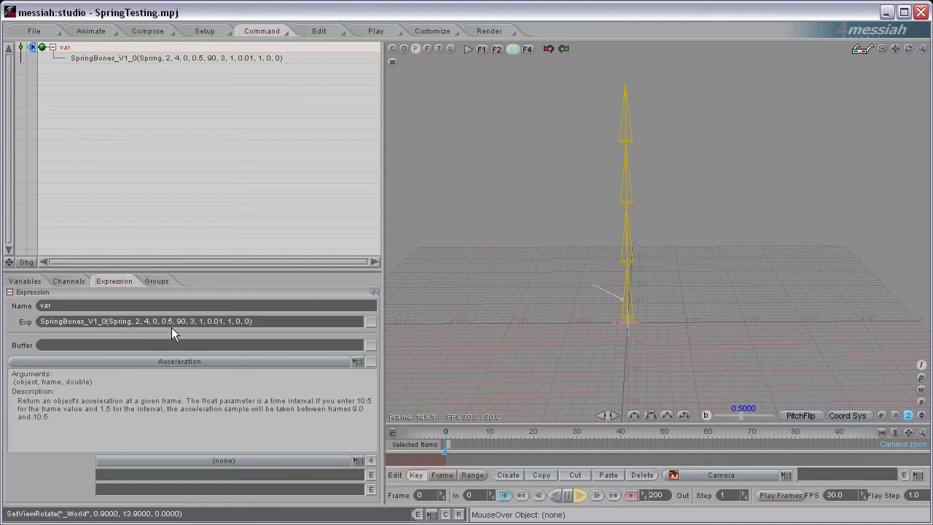
pyautogui.doubleClick(200, 321)
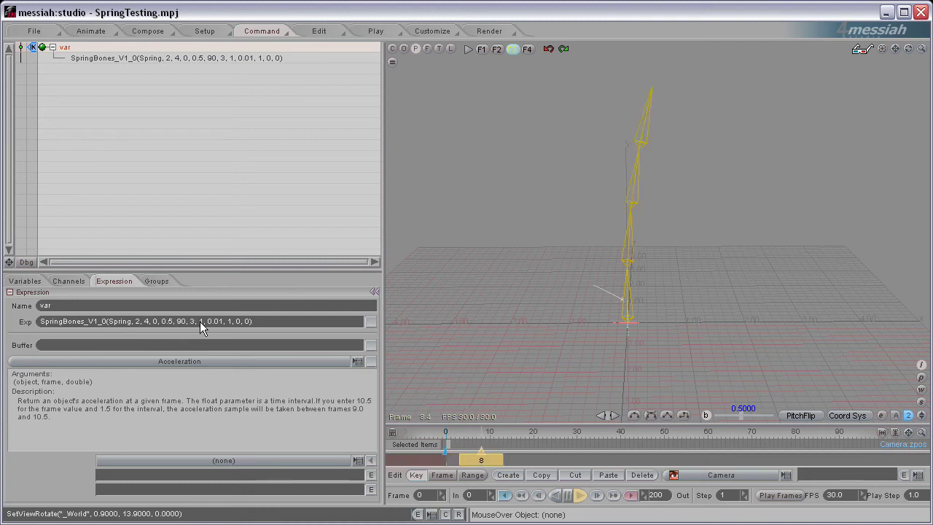
pyautogui.write('0.25')
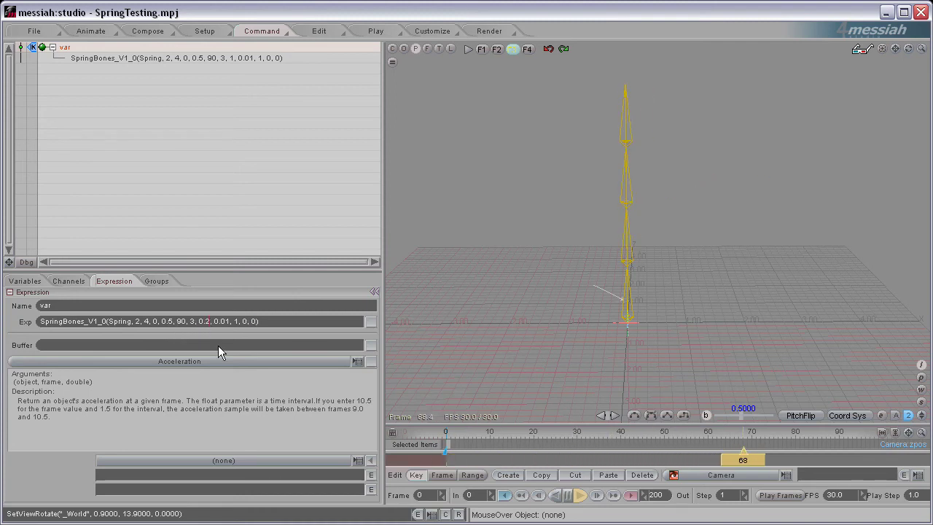
pyautogui.press('Return')
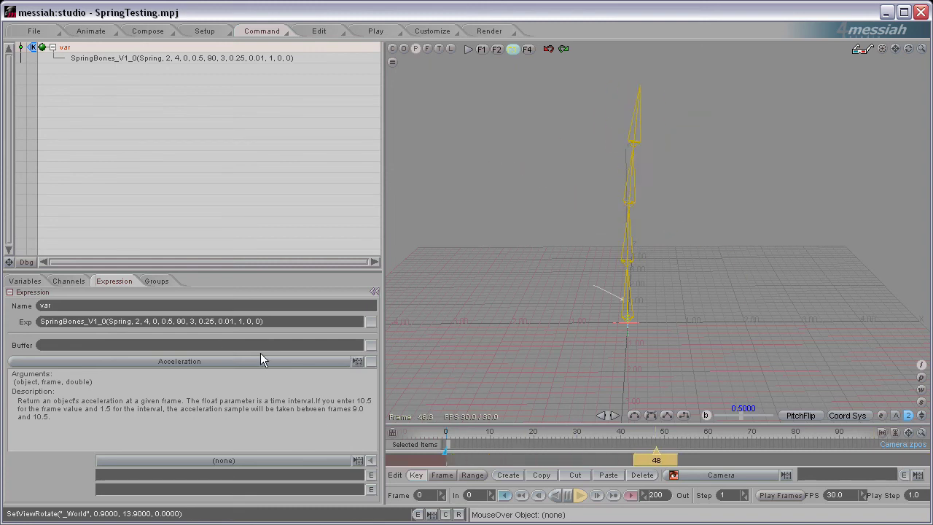
# Set the eighth argument of the SpringBones_V1_0 expression back to 0.1 and watch the playback.
pyautogui.doubleClick(207, 321)
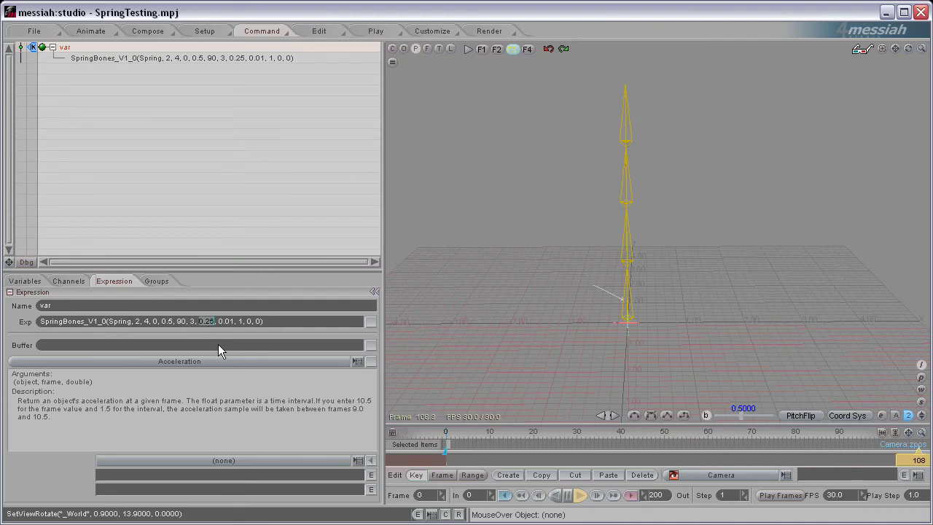
pyautogui.write('0.1')
pyautogui.press('Return')
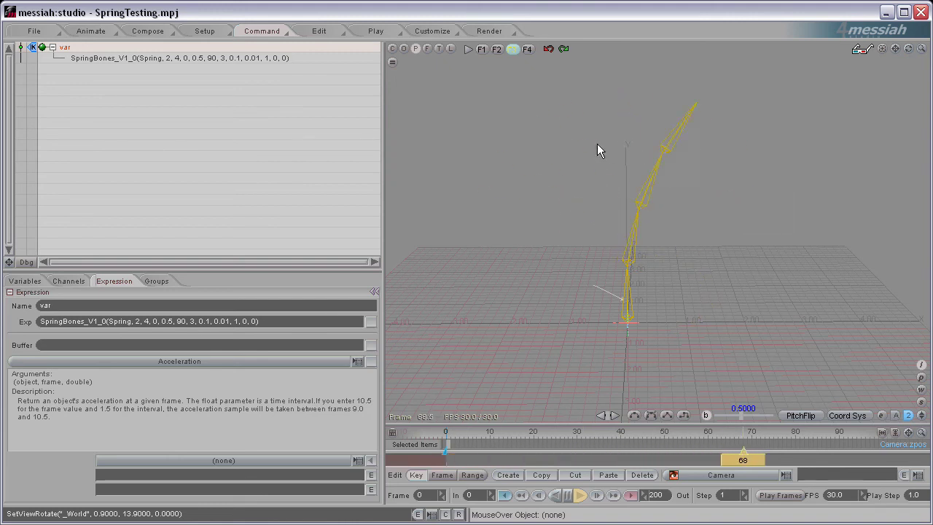
# Try 0, 1 and then 2 as the ninth argument of the expression while the animation plays.
pyautogui.doubleClick(218, 322)
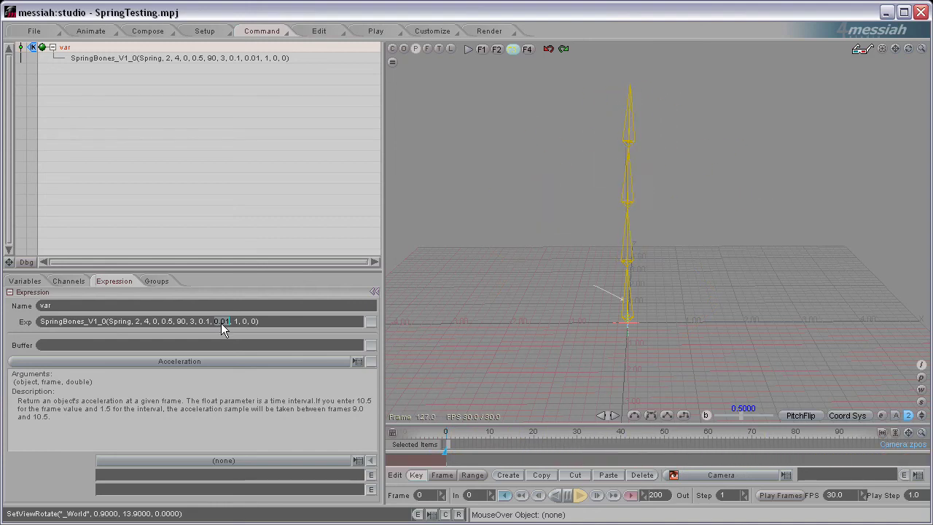
pyautogui.write('0')
pyautogui.press('Return')
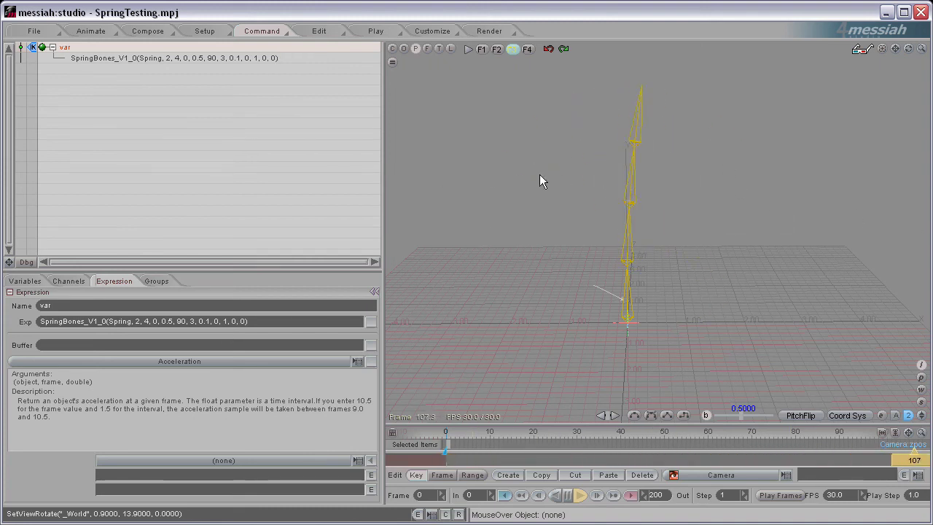
pyautogui.doubleClick(216, 321)
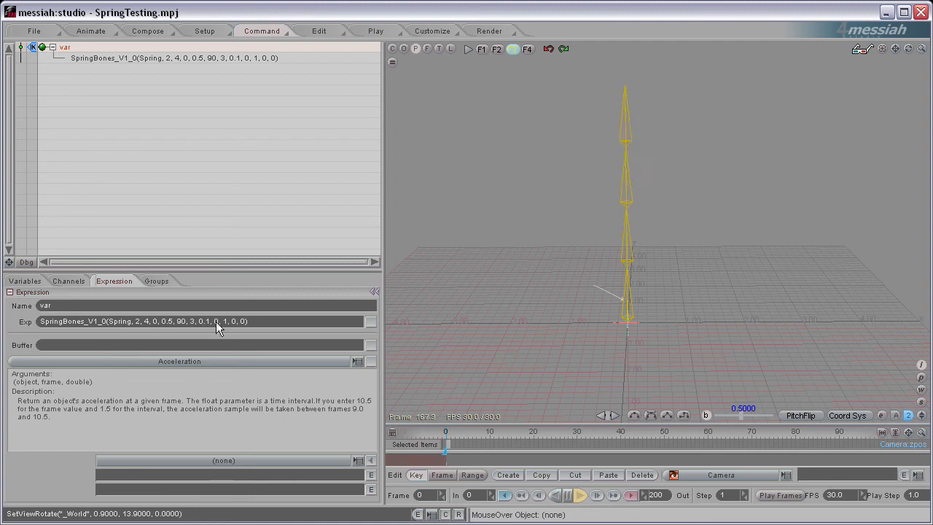
pyautogui.write('1')
pyautogui.press('Return')
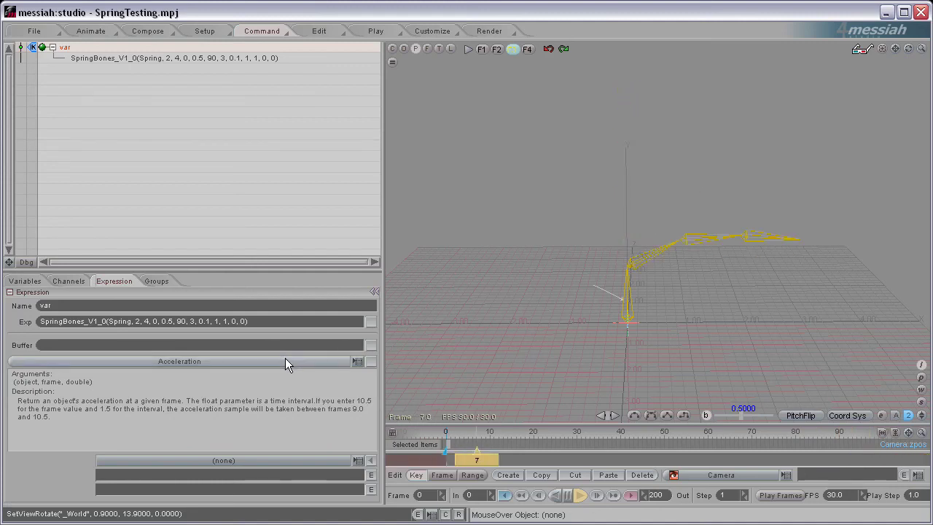
pyautogui.click(216, 322)
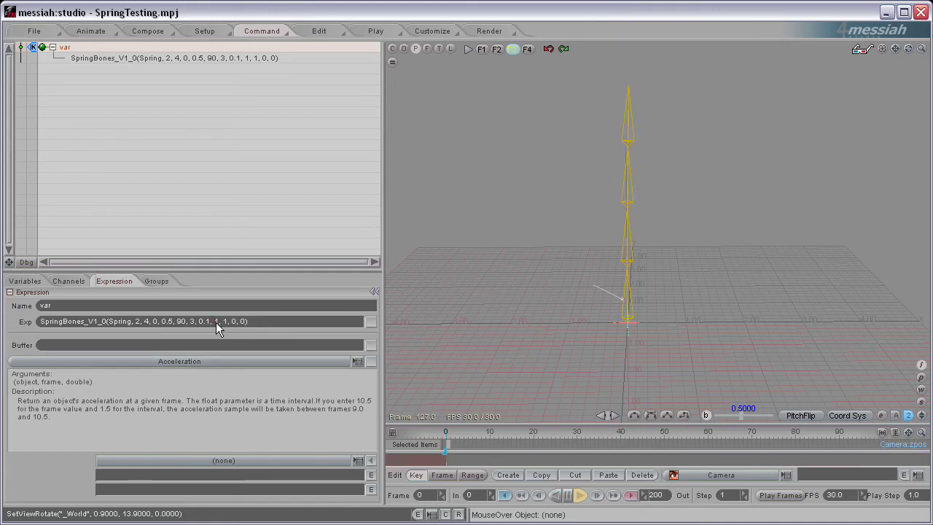
pyautogui.write('2')
pyautogui.press('Return')
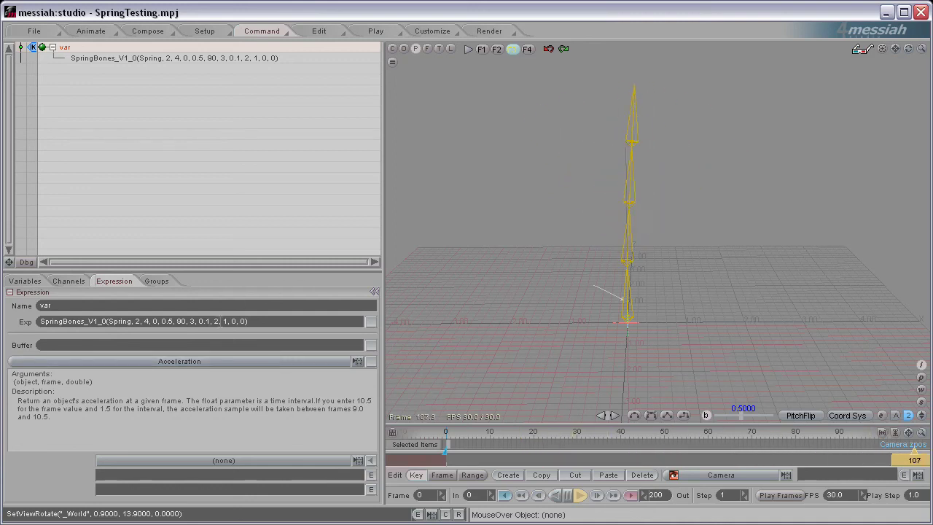
# Set the expression's ninth and tenth arguments to 0 and its eleventh argument to 1 while the animation plays.
pyautogui.doubleClick(225, 321)
pyautogui.doubleClick(224, 321)
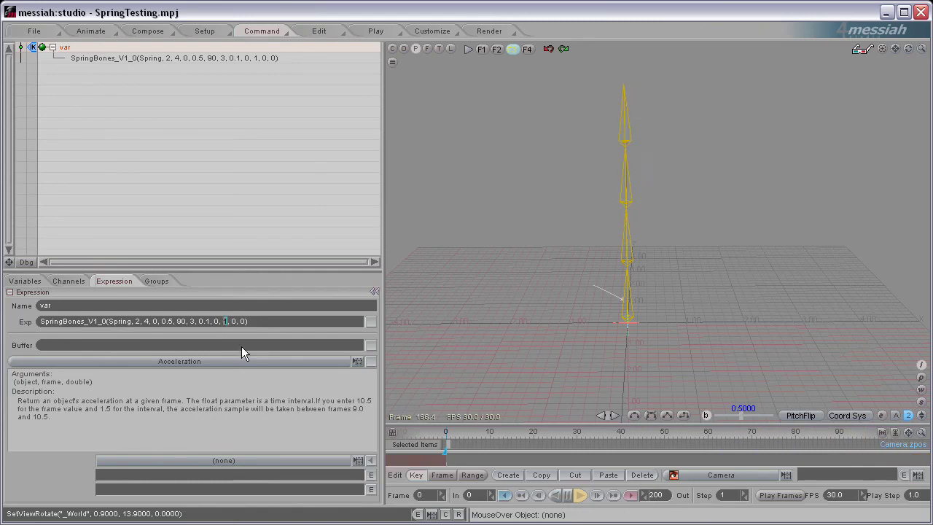
pyautogui.press('Right')
pyautogui.press('Right')
pyautogui.press('Right')
pyautogui.press('BackSpace')
pyautogui.write('1')
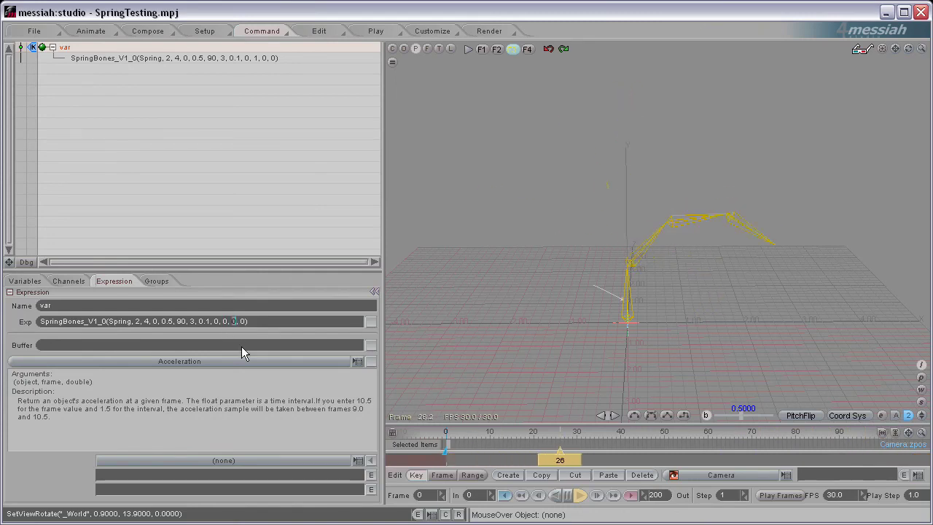
pyautogui.press('Return')
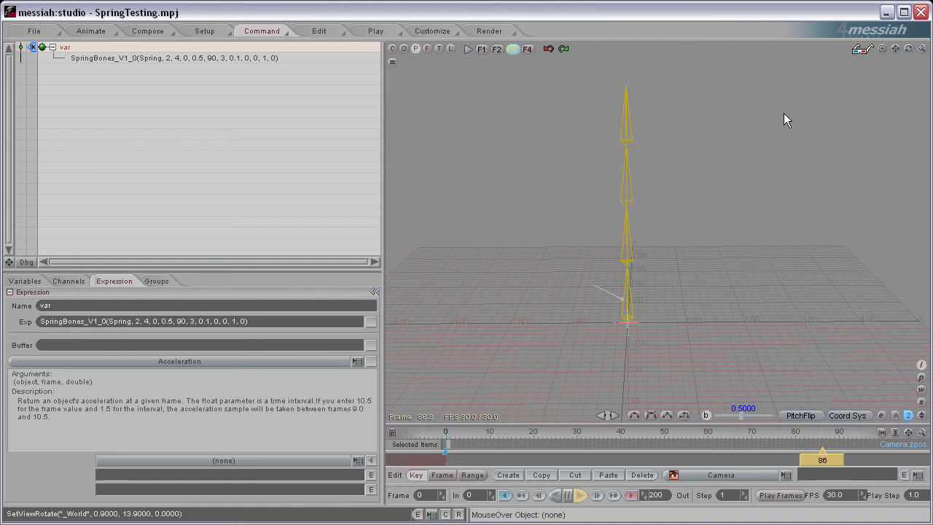
# Set the expression's eleventh argument to 0 and its twelfth argument to 1 while the animation plays.
pyautogui.moveTo(910, 52); pyautogui.dragTo(838, 54)
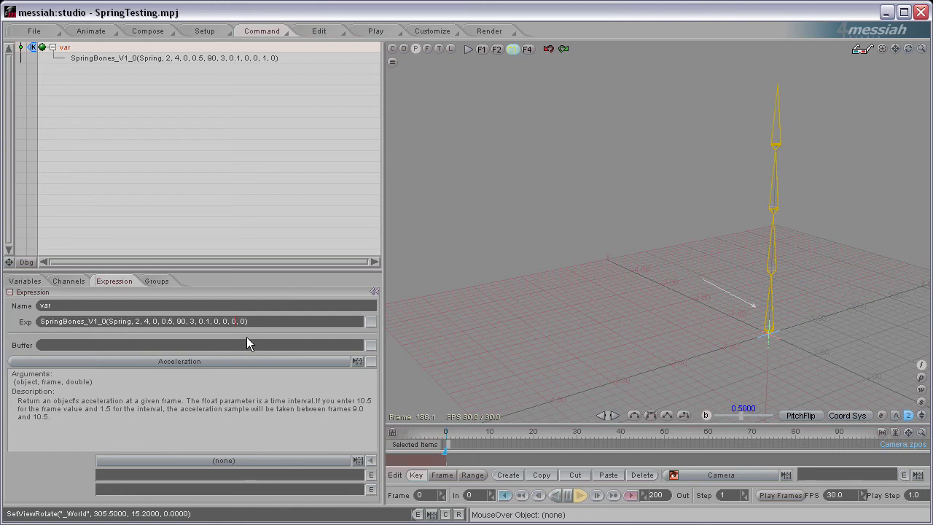
pyautogui.press('Right')
pyautogui.press('Right')
pyautogui.press('Right')
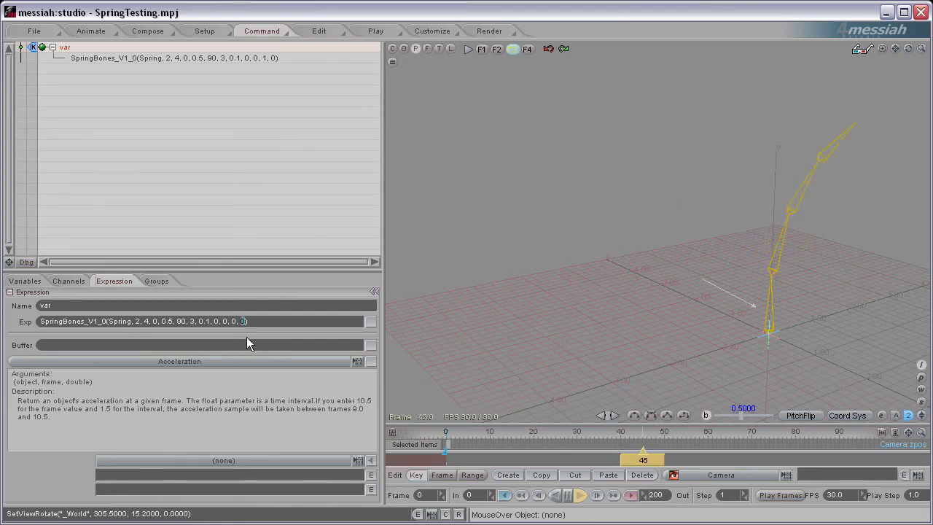
pyautogui.write('1')
pyautogui.press('Return')
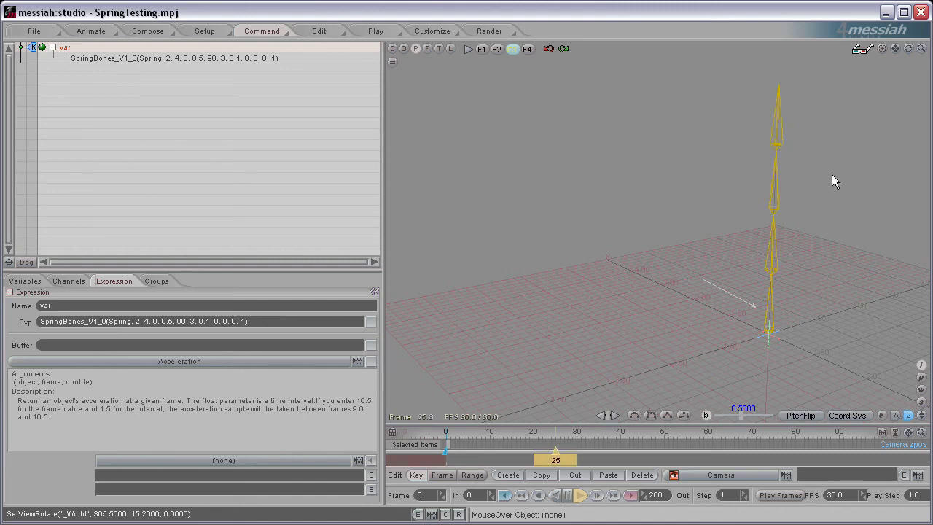
# Set the expression's tenth argument to 1 and its twelfth argument to 0, and watch the bone chain's playback.
pyautogui.moveTo(895, 48); pyautogui.dragTo(856, 103)
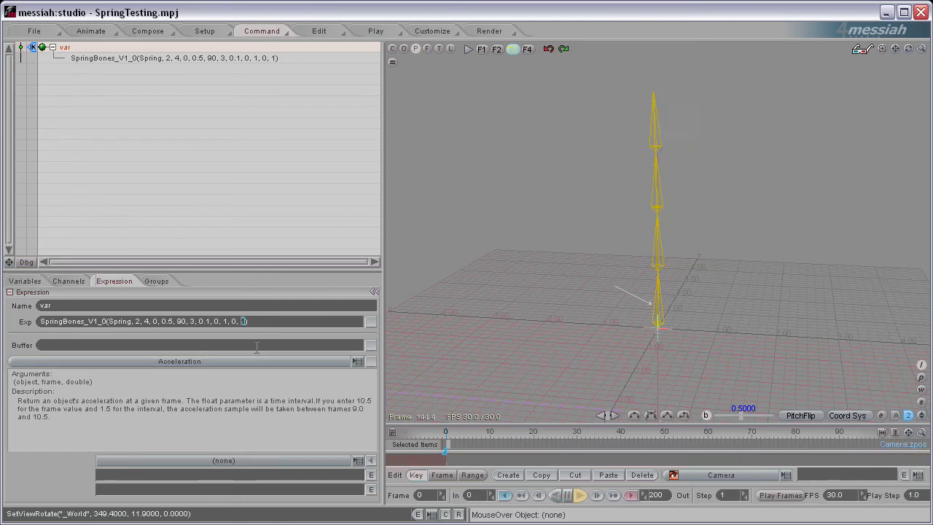
pyautogui.write('0')
pyautogui.press('Return')
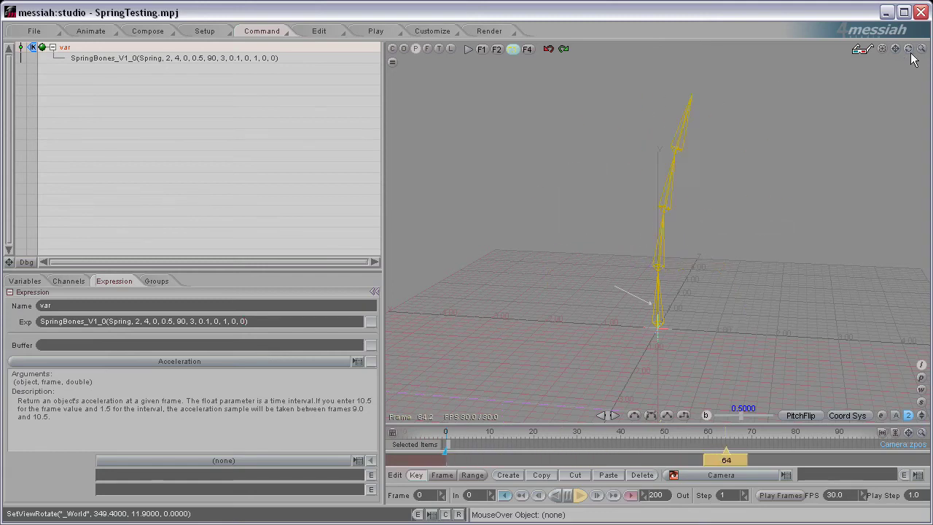
pyautogui.moveTo(838, 69); pyautogui.dragTo(899, 49)
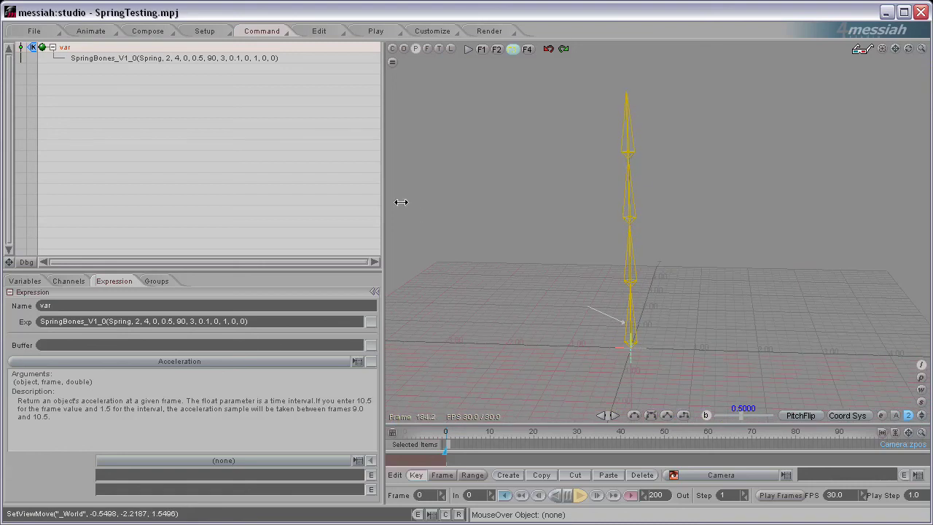